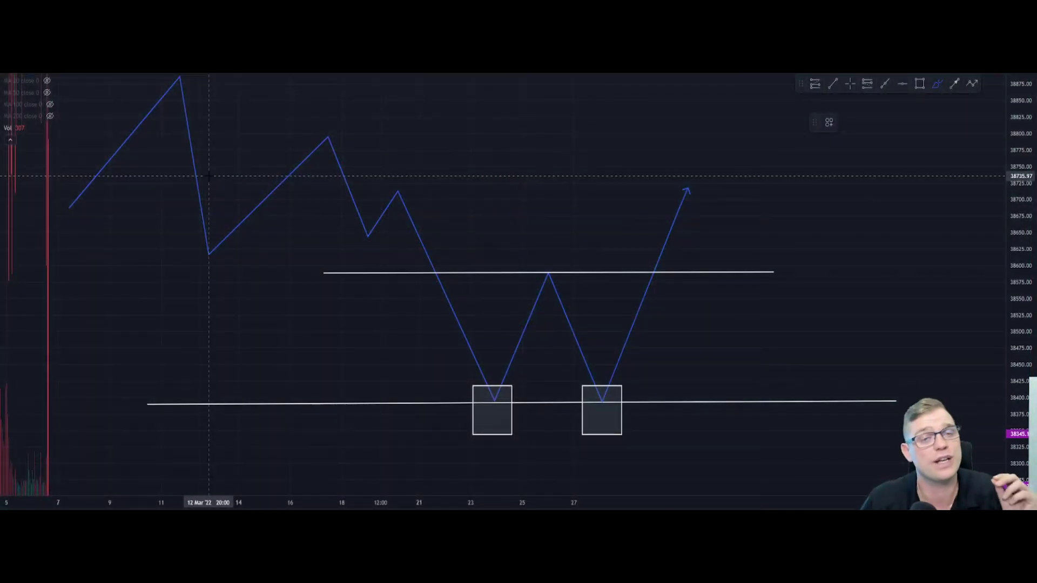
# Brush over the decline and the middle swing of the double bottom diagram, circling both lows and underlining the first
pyautogui.moveTo(170, 150)
pyautogui.mouseDown()
pyautogui.moveTo(364, 171)
pyautogui.moveTo(492, 389)
pyautogui.moveTo(495, 358)
pyautogui.moveTo(492, 391)
pyautogui.moveTo(478, 400)
pyautogui.moveTo(488, 387)
pyautogui.mouseUp()
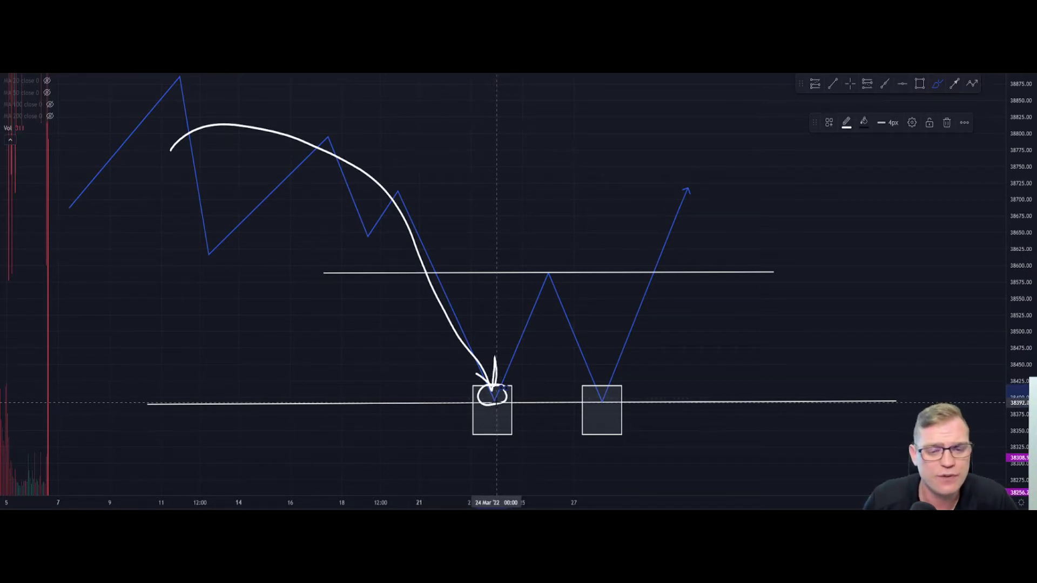
pyautogui.moveTo(495, 399)
pyautogui.mouseDown()
pyautogui.moveTo(548, 271)
pyautogui.moveTo(590, 371)
pyautogui.moveTo(615, 386)
pyautogui.moveTo(587, 395)
pyautogui.moveTo(609, 383)
pyautogui.mouseUp()
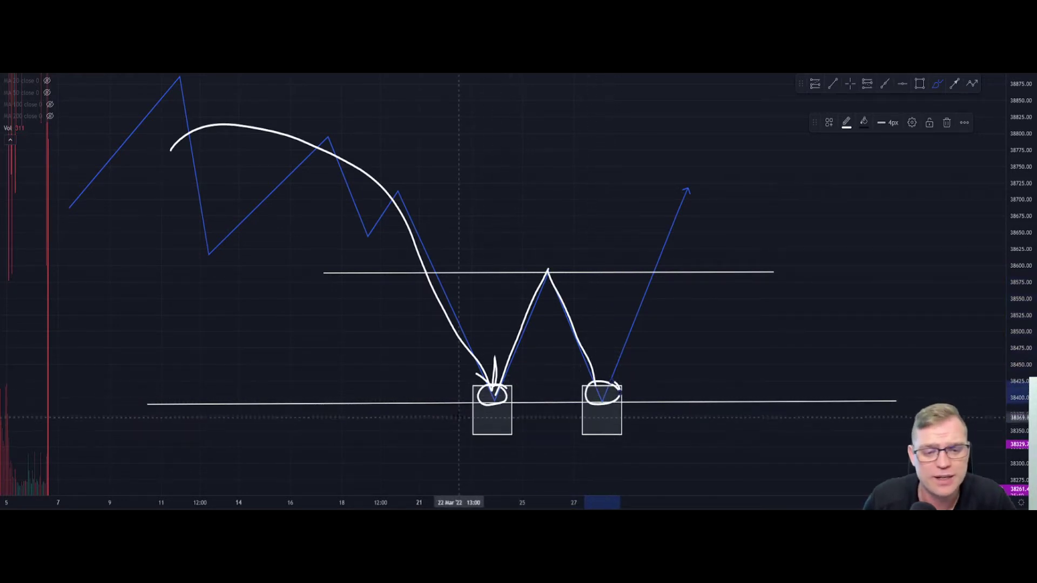
pyautogui.moveTo(458, 417); pyautogui.dragTo(528, 427)
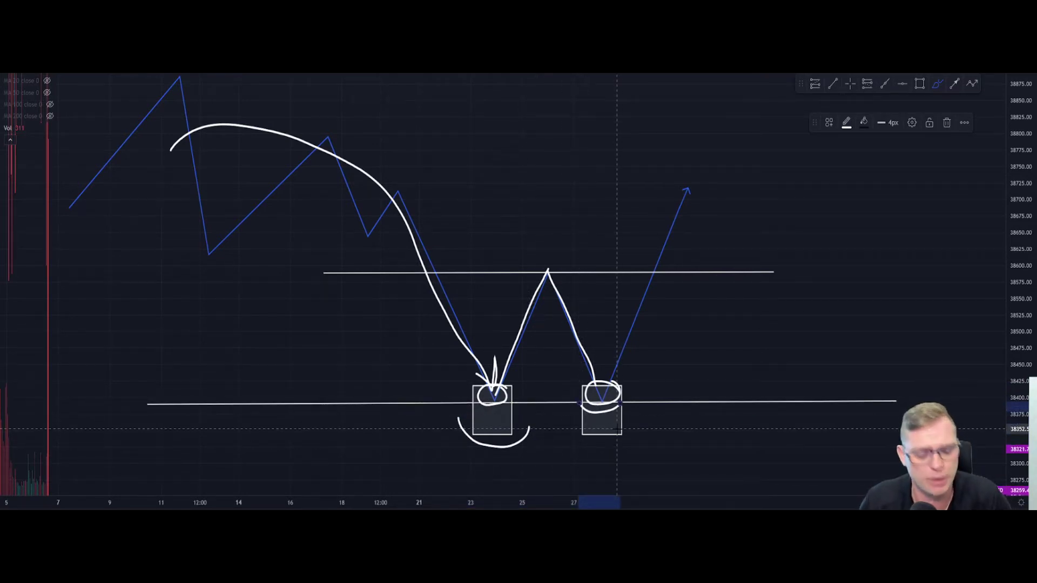
# Undo the brush strokes around the second bottom and the middle swing, keeping the decline arrow and first-bottom circle
pyautogui.hotkey('ctrl', 'z')
pyautogui.hotkey('ctrl', 'z')
pyautogui.hotkey('ctrl', 'z')
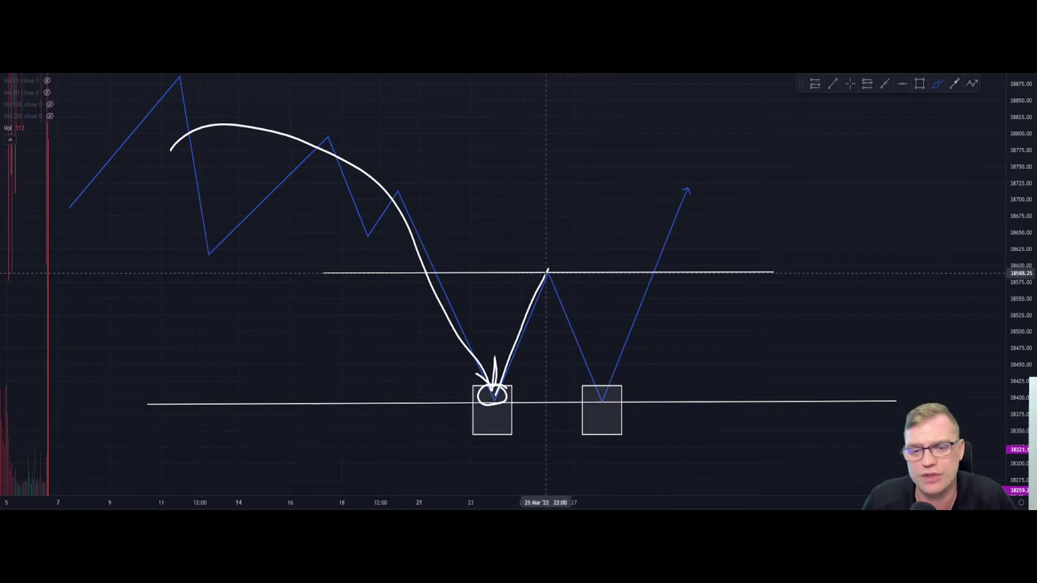
pyautogui.hotkey('ctrl', 'z')
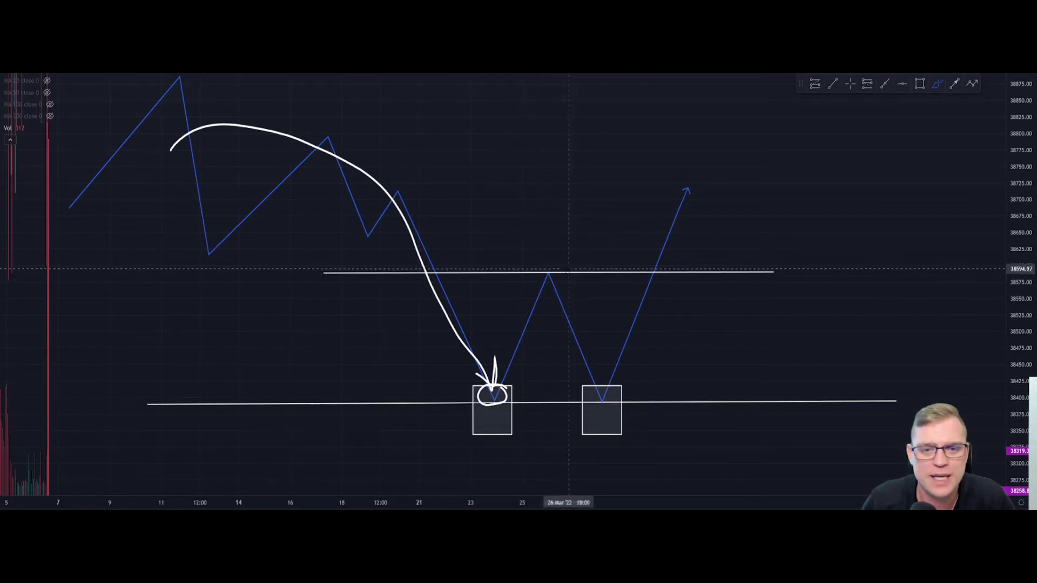
# Circle the middle peak at the neckline, and undo all remaining brush strokes on the diagram
pyautogui.moveTo(525, 276); pyautogui.dragTo(556, 267)
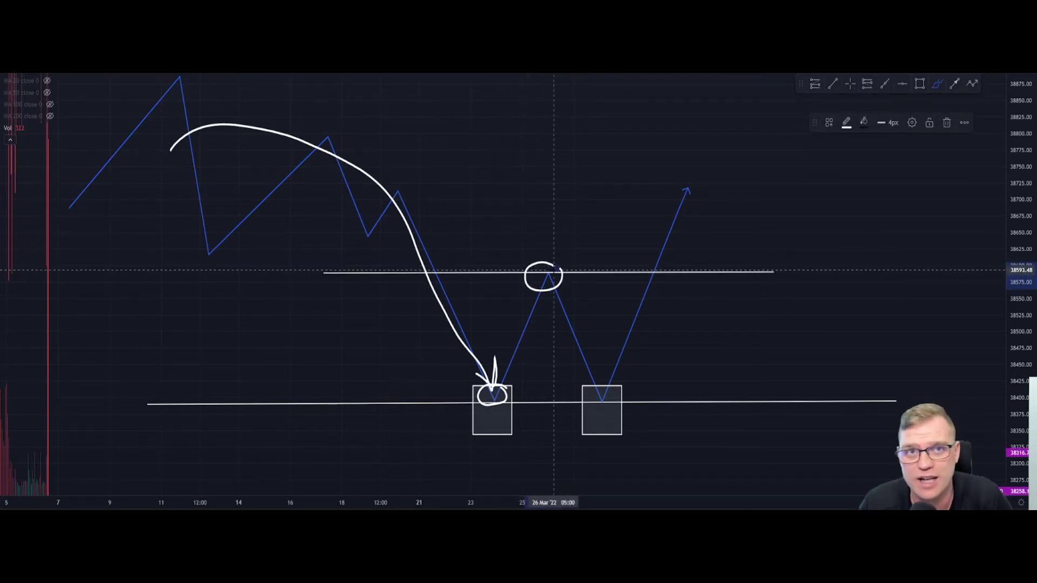
pyautogui.hotkey('ctrl', 'z')
pyautogui.hotkey('ctrl', 'z')
pyautogui.hotkey('ctrl', 'z')
pyautogui.hotkey('ctrl', 'z')
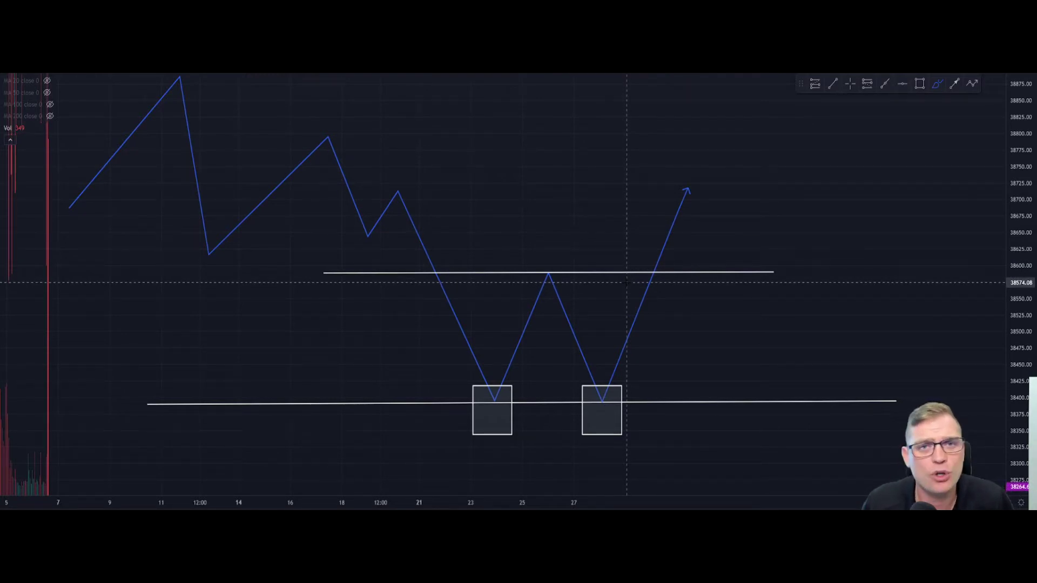
# Brush breakout, neckline retest and continuation arrows, circle the middle peak, and draw a higher resistance line across the final arrow
pyautogui.moveTo(645, 295)
pyautogui.mouseDown()
pyautogui.moveTo(671, 224)
pyautogui.moveTo(672, 254)
pyautogui.mouseUp()
pyautogui.moveTo(556, 271)
pyautogui.mouseDown()
pyautogui.moveTo(534, 273)
pyautogui.moveTo(559, 266)
pyautogui.mouseUp()
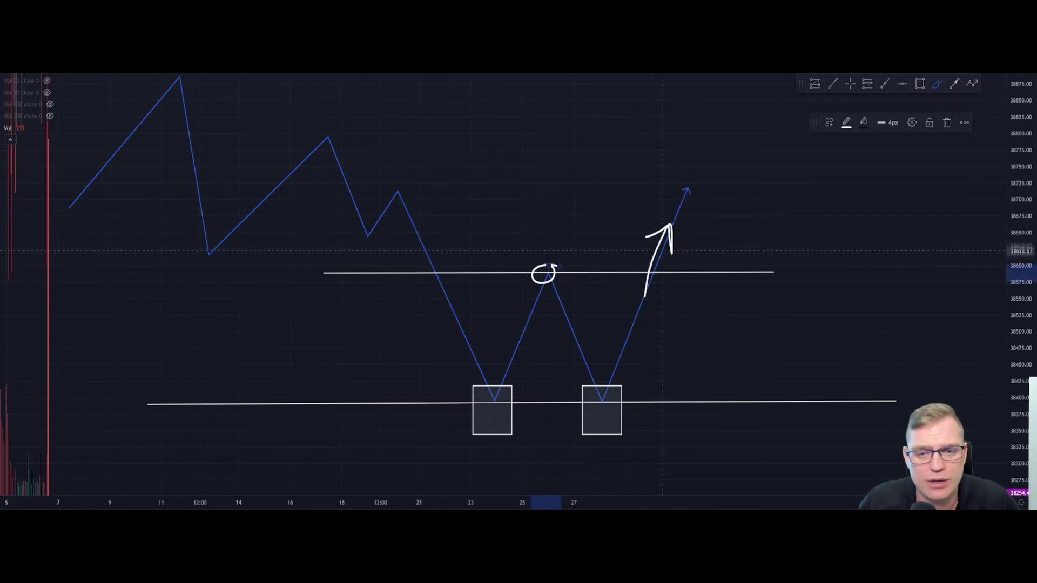
pyautogui.moveTo(670, 225)
pyautogui.mouseDown()
pyautogui.moveTo(696, 251)
pyautogui.moveTo(700, 238)
pyautogui.moveTo(685, 258)
pyautogui.moveTo(763, 106)
pyautogui.moveTo(768, 167)
pyautogui.mouseUp()
pyautogui.moveTo(762, 106); pyautogui.dragTo(744, 118)
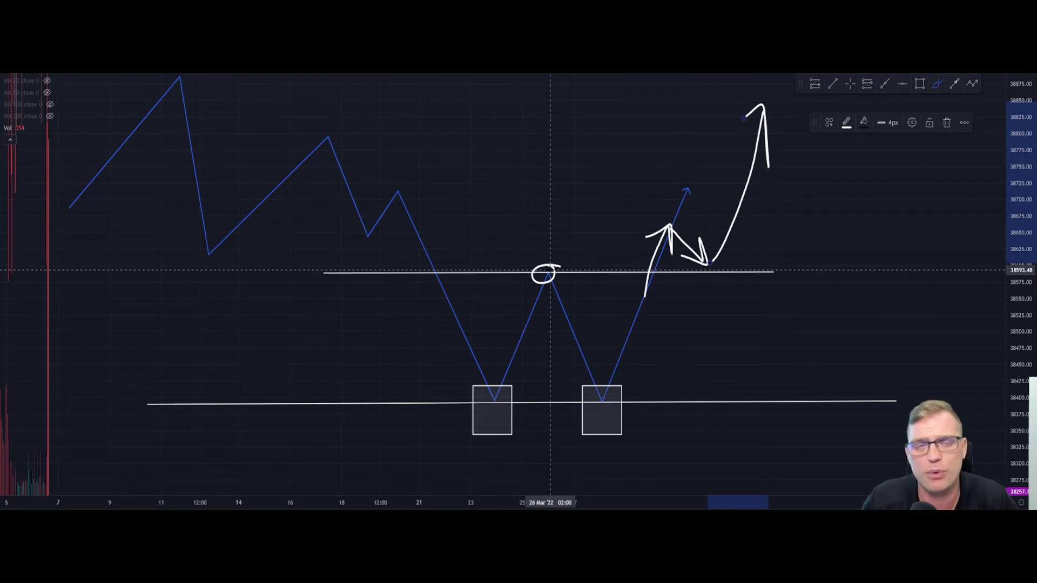
pyautogui.moveTo(609, 146); pyautogui.dragTo(836, 135)
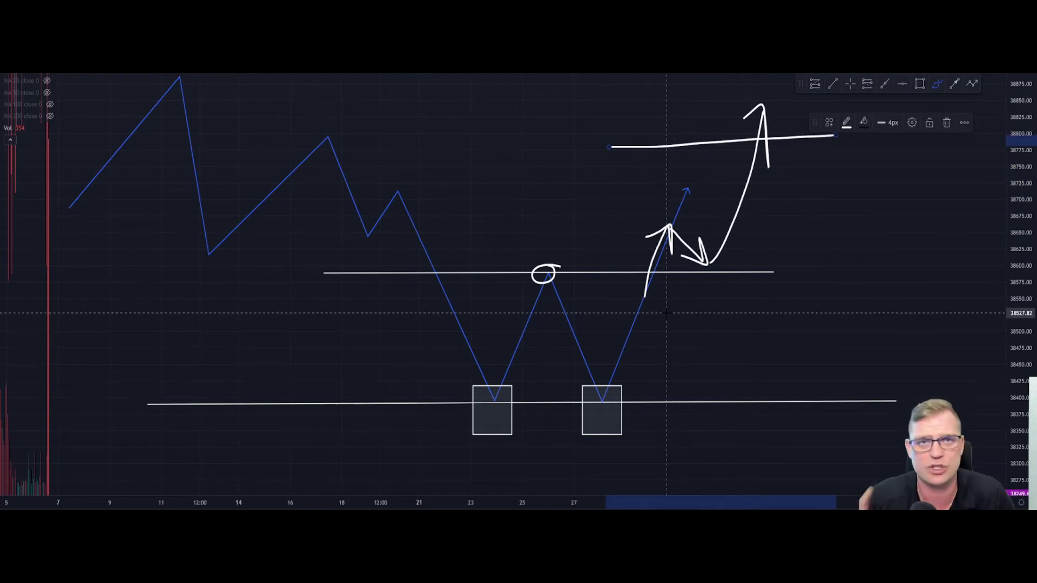
pyautogui.click(771, 447)
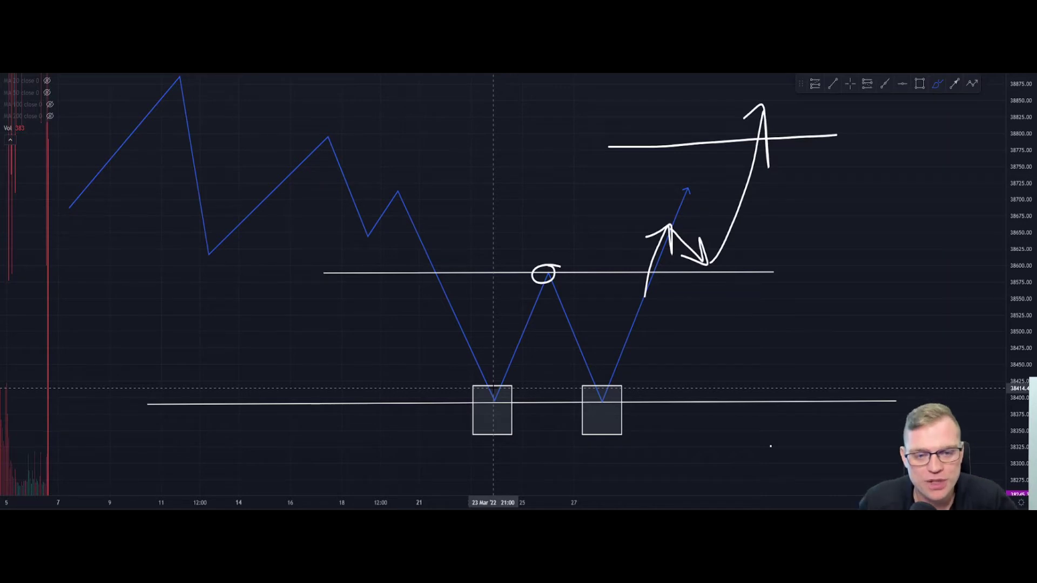
# Circle both bottoms joined by a short support stroke, and circle the neckline breakout while retracing its breakout and retest arrows
pyautogui.moveTo(493, 385)
pyautogui.mouseDown()
pyautogui.moveTo(521, 405)
pyautogui.moveTo(476, 382)
pyautogui.moveTo(520, 399)
pyautogui.mouseUp()
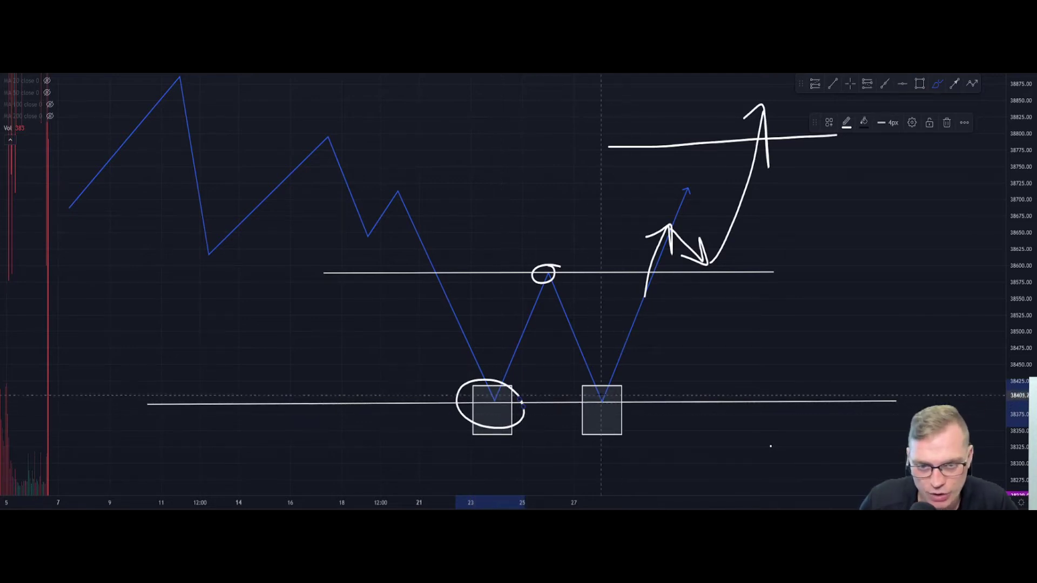
pyautogui.moveTo(609, 388)
pyautogui.mouseDown()
pyautogui.moveTo(616, 413)
pyautogui.moveTo(612, 386)
pyautogui.mouseUp()
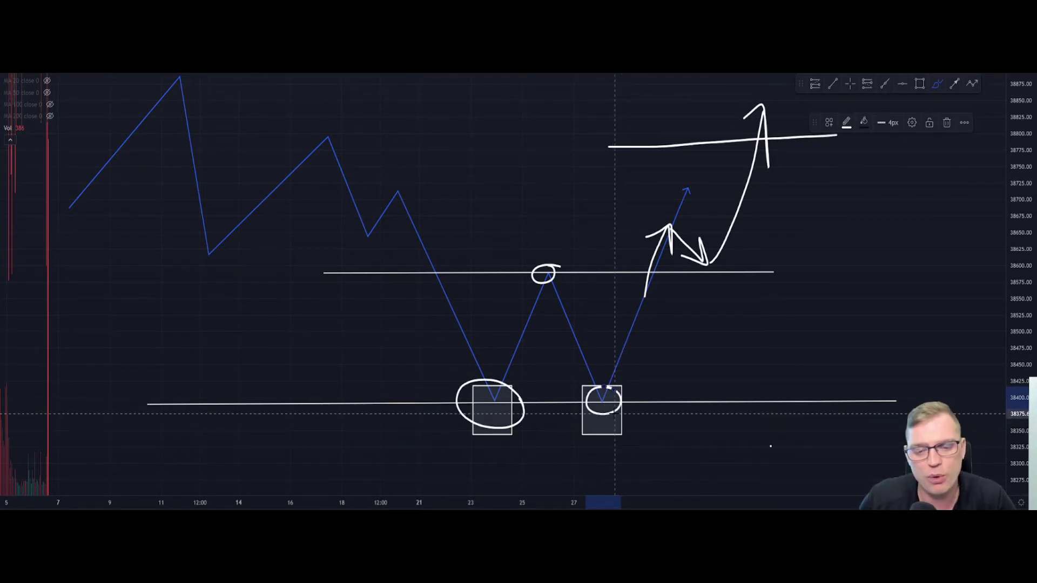
pyautogui.moveTo(525, 403); pyautogui.dragTo(571, 403)
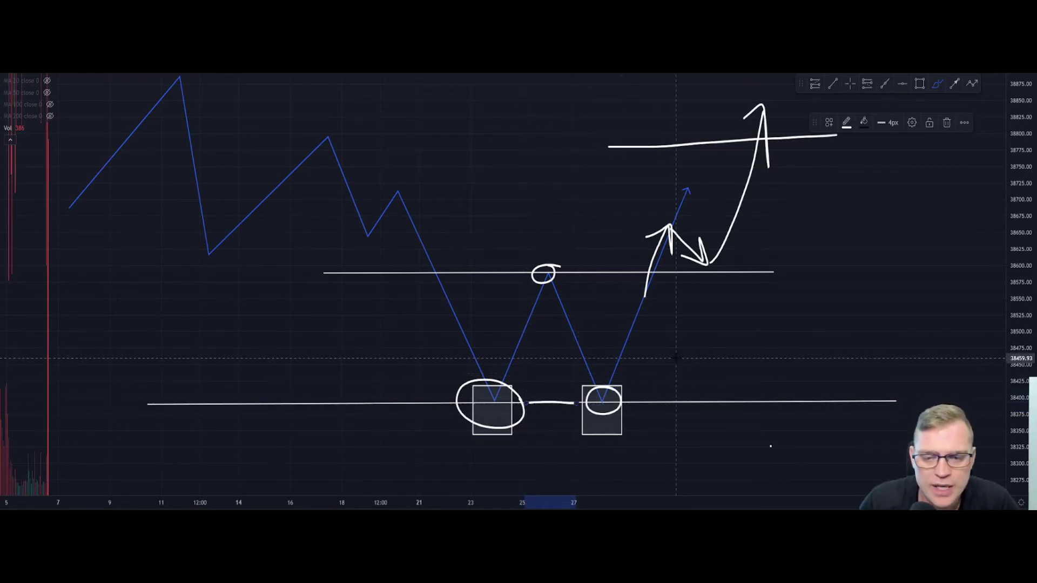
pyautogui.moveTo(667, 264)
pyautogui.mouseDown()
pyautogui.moveTo(671, 276)
pyautogui.moveTo(670, 229)
pyautogui.moveTo(705, 267)
pyautogui.mouseUp()
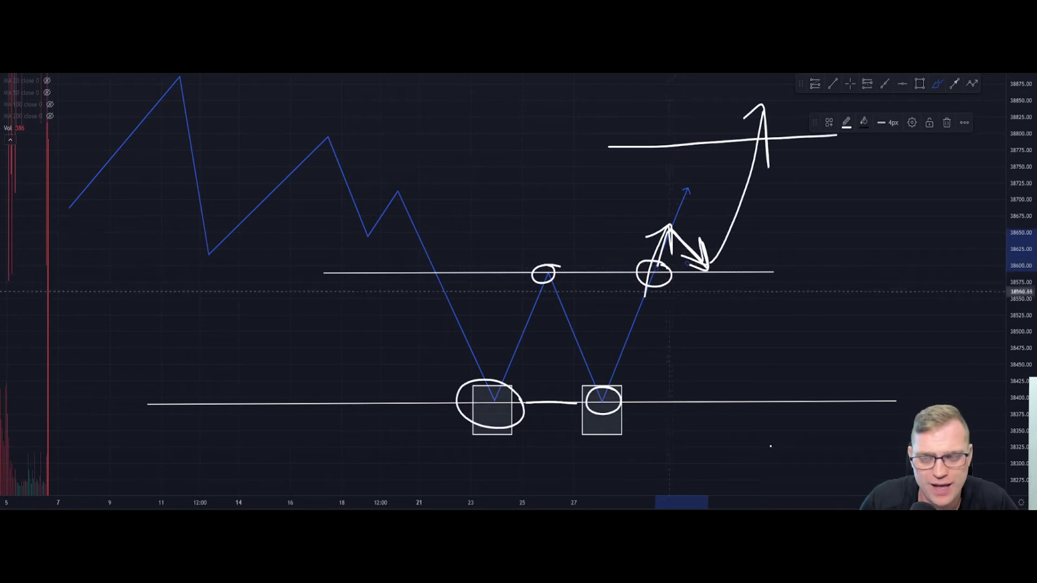
pyautogui.moveTo(645, 297)
pyautogui.mouseDown()
pyautogui.moveTo(670, 230)
pyautogui.moveTo(673, 250)
pyautogui.moveTo(668, 235)
pyautogui.moveTo(649, 284)
pyautogui.mouseUp()
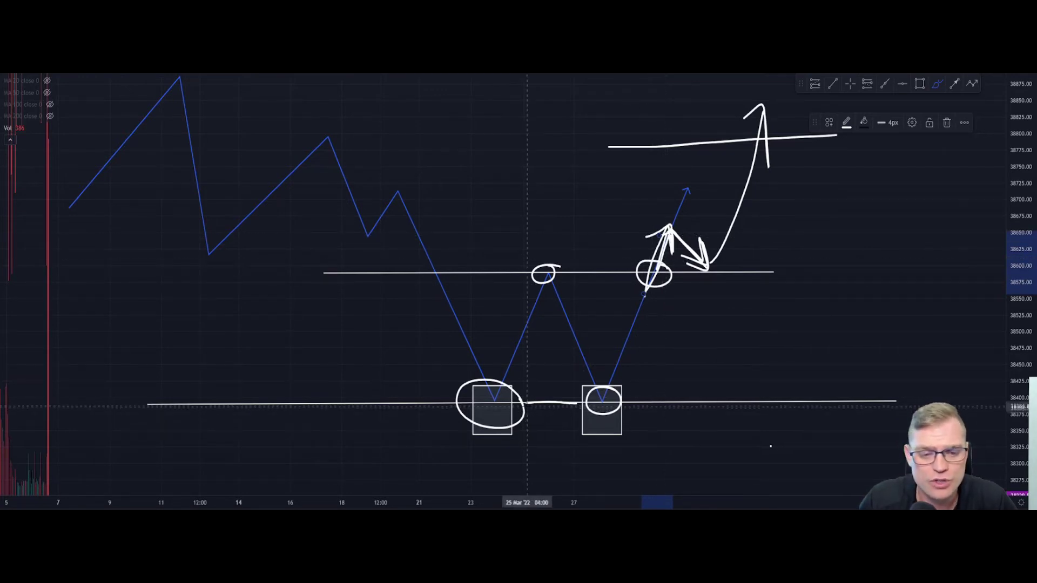
# Re-circle the first bottom, link it to the second with a curved stroke, and emphasize the second bottom and breakout again
pyautogui.moveTo(492, 378)
pyautogui.mouseDown()
pyautogui.moveTo(510, 435)
pyautogui.moveTo(490, 380)
pyautogui.mouseUp()
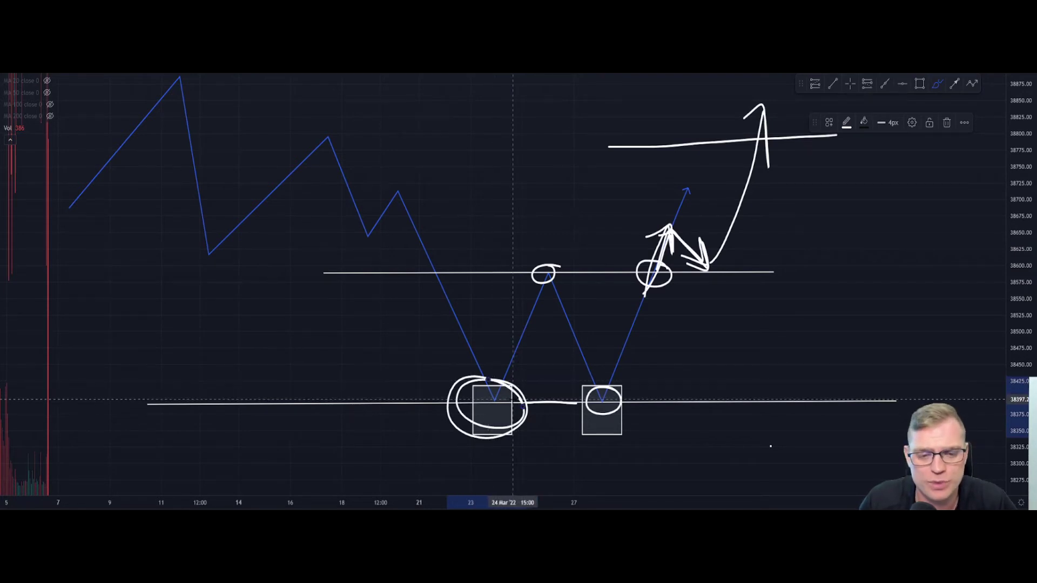
pyautogui.moveTo(518, 408)
pyautogui.mouseDown()
pyautogui.moveTo(544, 424)
pyautogui.moveTo(577, 403)
pyautogui.mouseUp()
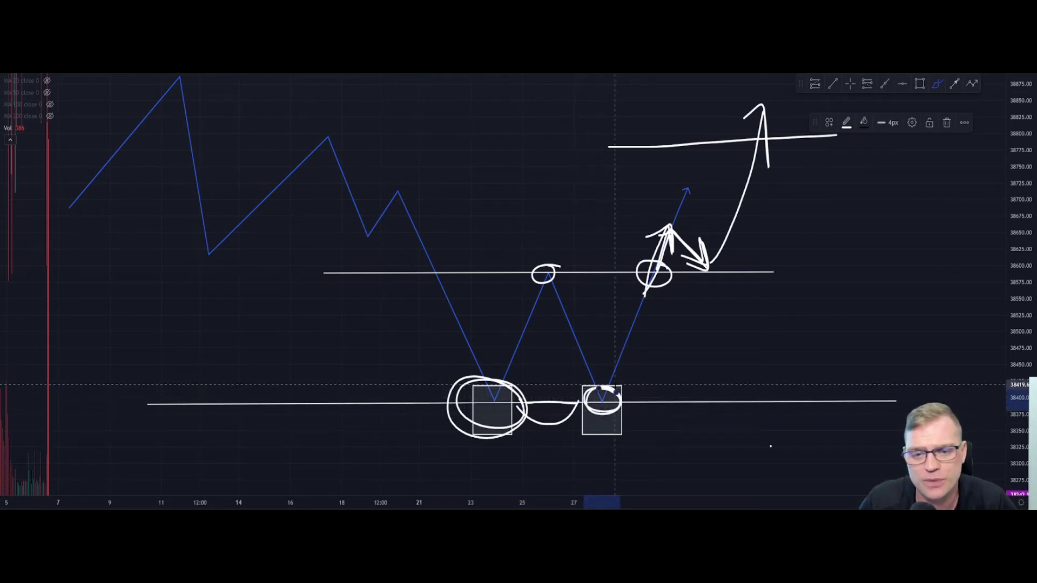
pyautogui.moveTo(656, 263); pyautogui.dragTo(659, 278)
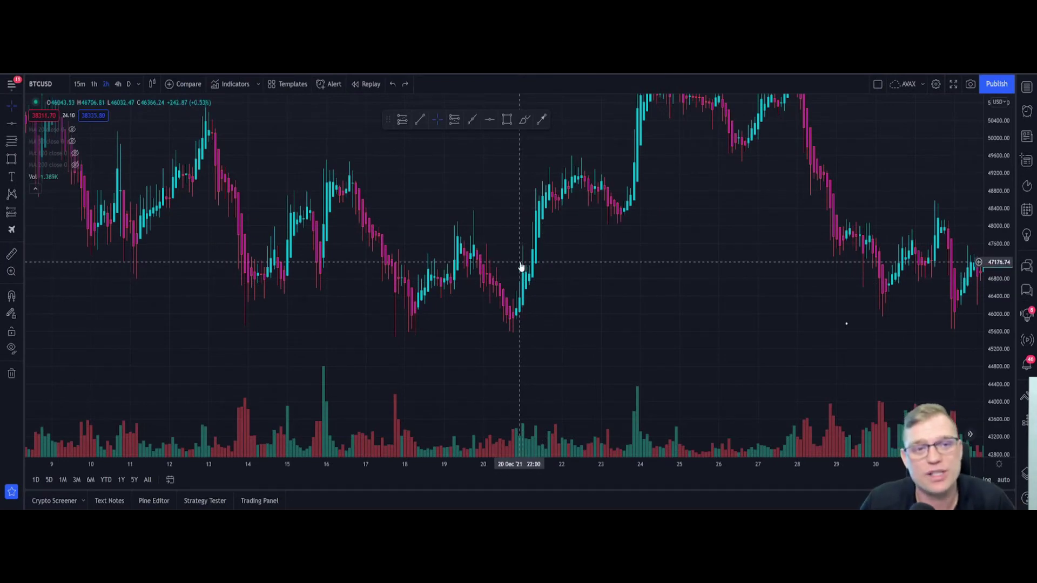
# On the BTCUSD 2h chart, brush the double bottom of 17 to 21 December, circling both lows and tracing the rally
pyautogui.click(524, 119)
pyautogui.moveTo(357, 194)
pyautogui.mouseDown()
pyautogui.moveTo(417, 301)
pyautogui.moveTo(419, 264)
pyautogui.mouseUp()
pyautogui.moveTo(425, 317)
pyautogui.mouseDown()
pyautogui.moveTo(396, 324)
pyautogui.moveTo(419, 335)
pyautogui.moveTo(415, 316)
pyautogui.mouseUp()
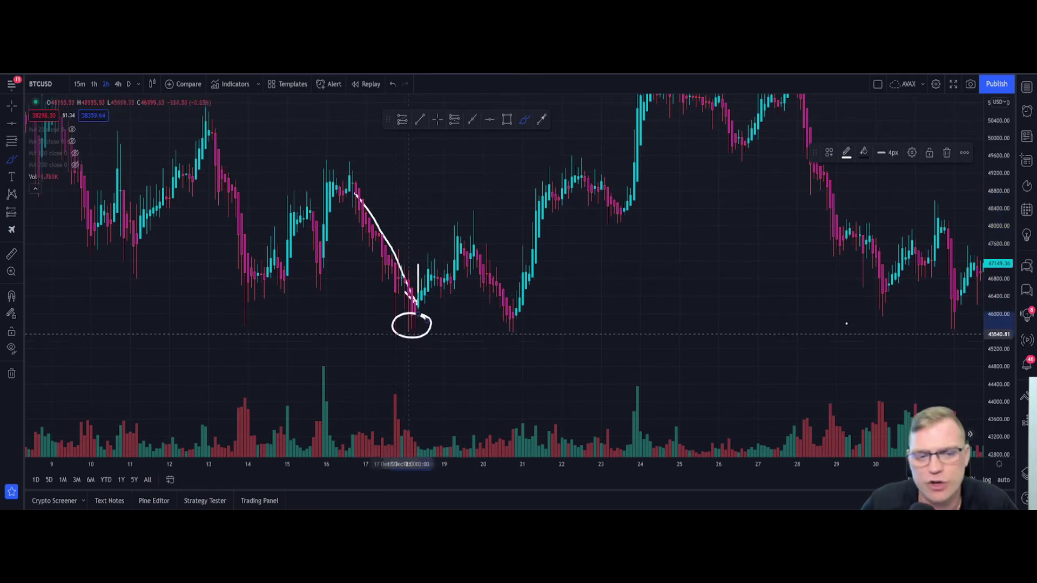
pyautogui.moveTo(414, 306)
pyautogui.mouseDown()
pyautogui.moveTo(474, 224)
pyautogui.moveTo(481, 233)
pyautogui.moveTo(465, 210)
pyautogui.mouseUp()
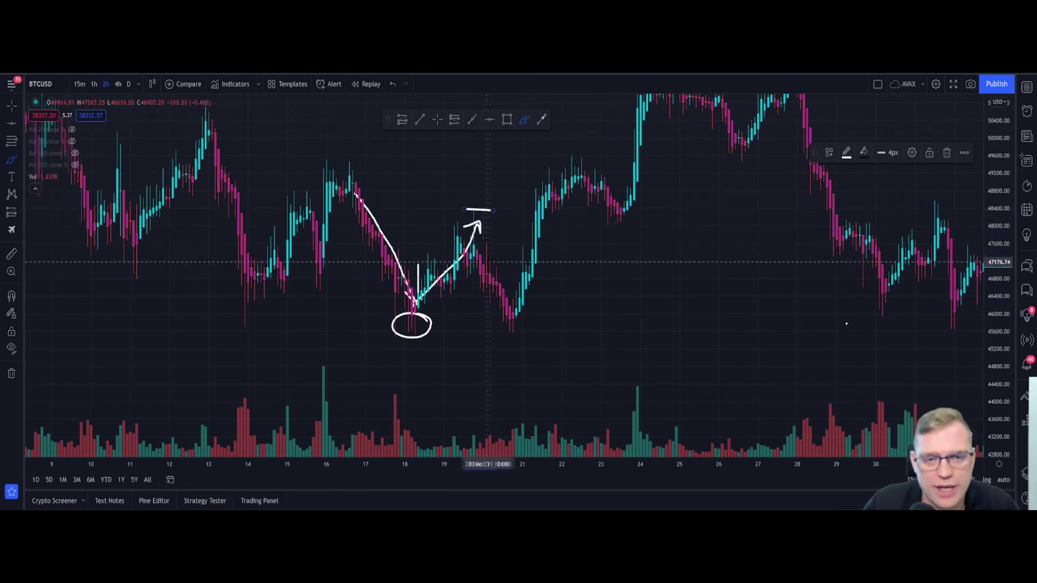
pyautogui.moveTo(468, 241)
pyautogui.mouseDown()
pyautogui.moveTo(513, 317)
pyautogui.moveTo(510, 297)
pyautogui.moveTo(527, 319)
pyautogui.moveTo(493, 336)
pyautogui.moveTo(535, 248)
pyautogui.moveTo(624, 174)
pyautogui.moveTo(642, 96)
pyautogui.mouseUp()
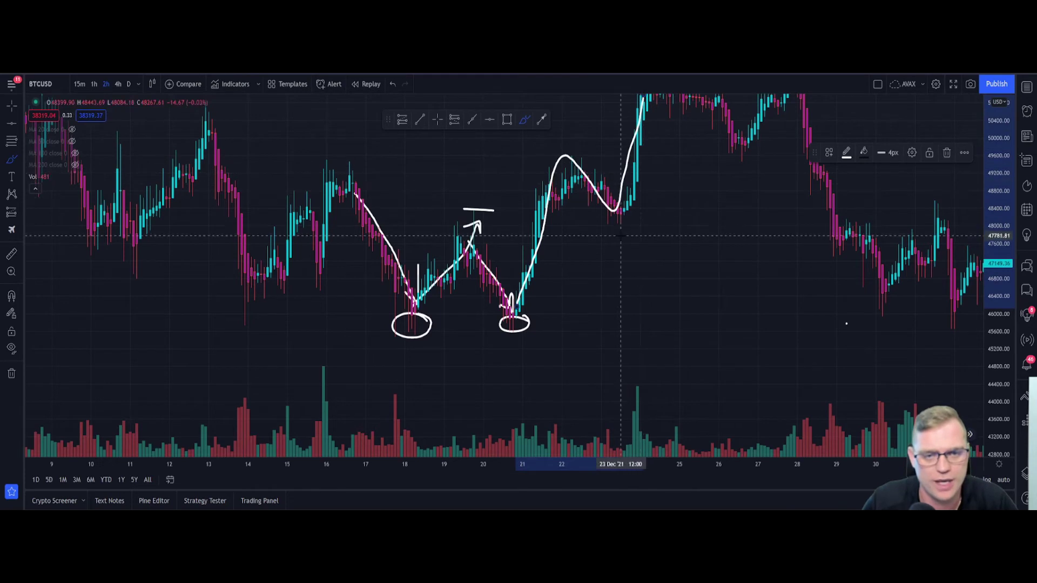
# Undo all brush strokes on the BTCUSD candlestick chart
pyautogui.hotkey('ctrl', 'z')
pyautogui.hotkey('ctrl', 'z')
pyautogui.hotkey('ctrl', 'z')
pyautogui.hotkey('ctrl', 'z')
pyautogui.hotkey('ctrl', 'z')
pyautogui.hotkey('ctrl', 'z')
pyautogui.hotkey('ctrl', 'z')
pyautogui.hotkey('ctrl', 'z')
pyautogui.hotkey('ctrl', 'z')
pyautogui.hotkey('ctrl', 'z')
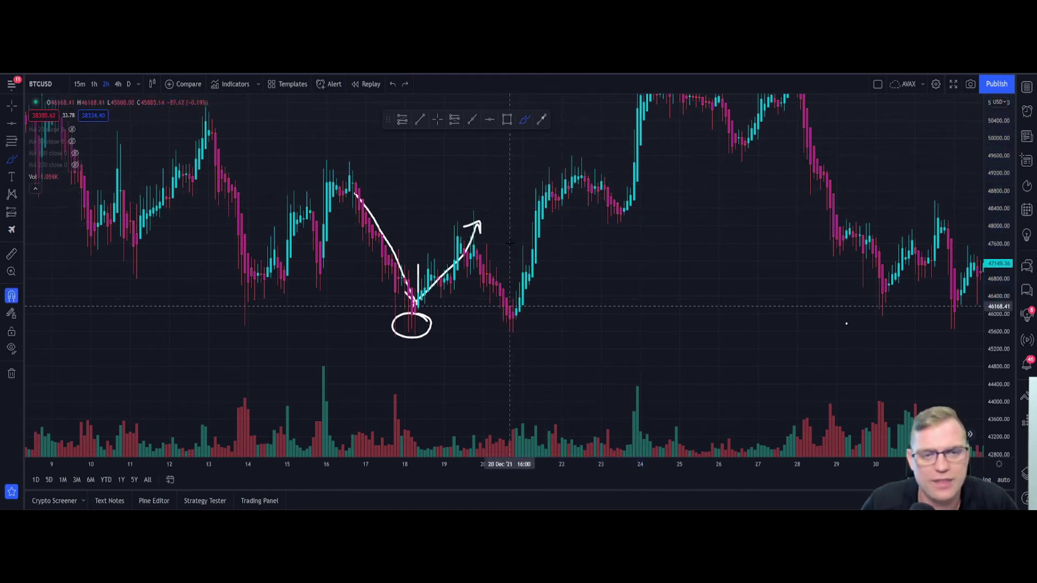
# Draw rectangles around the lows near 18 December (about 46,200 to 45,500) and 20 December (about 46,070 to 45,300)
pyautogui.click(507, 119)
pyautogui.moveTo(428, 306); pyautogui.dragTo(388, 335)
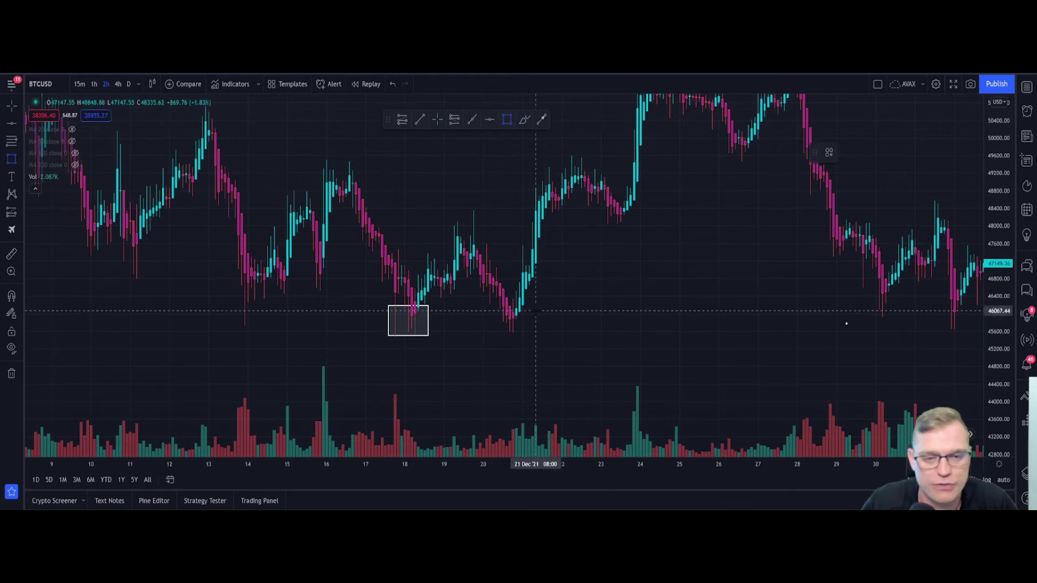
pyautogui.moveTo(536, 311); pyautogui.dragTo(483, 343)
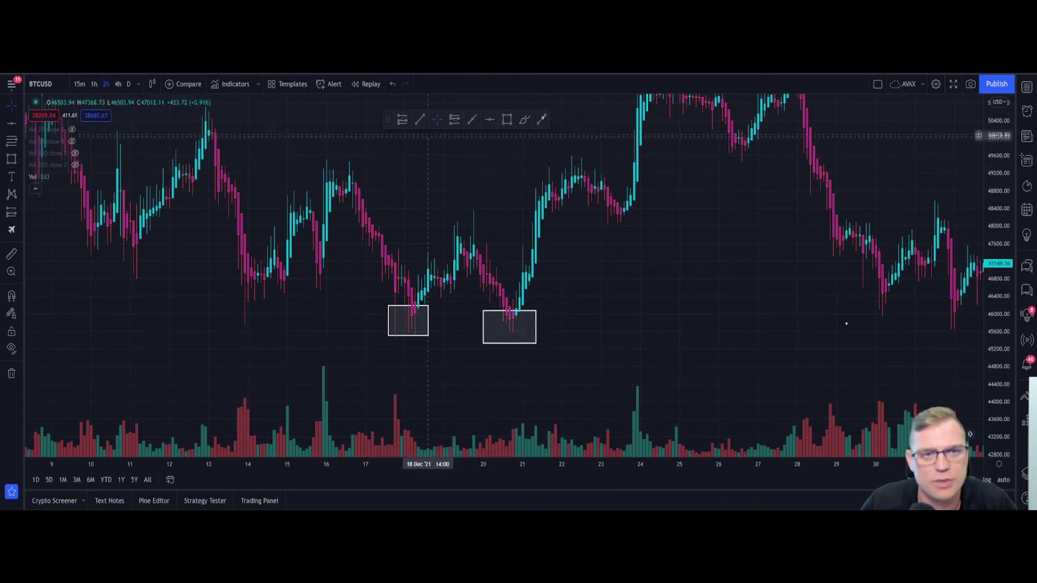
# Draw a horizontal trend line through both boxed lows at about 45,600, from around 16 to 21 December
pyautogui.hotkey('alt', 't')
pyautogui.moveTo(549, 333); pyautogui.dragTo(320, 334)
pyautogui.click(351, 305)
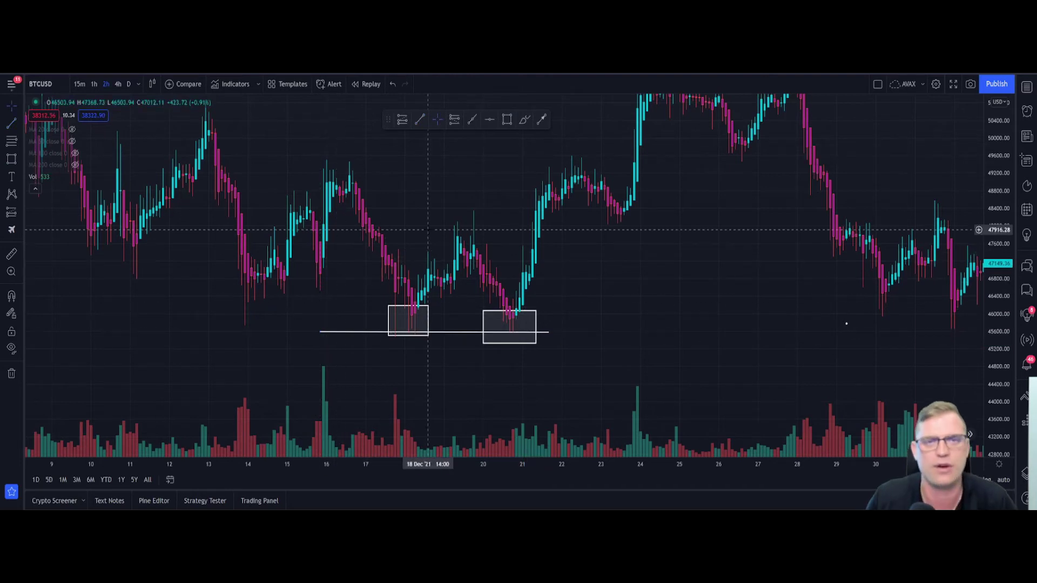
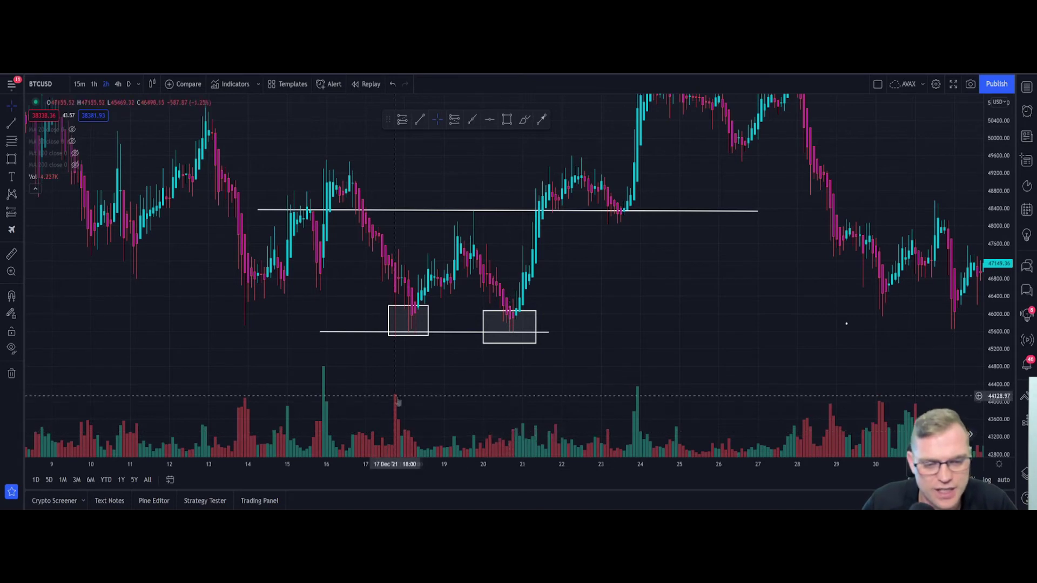
pyautogui.click(402, 336)
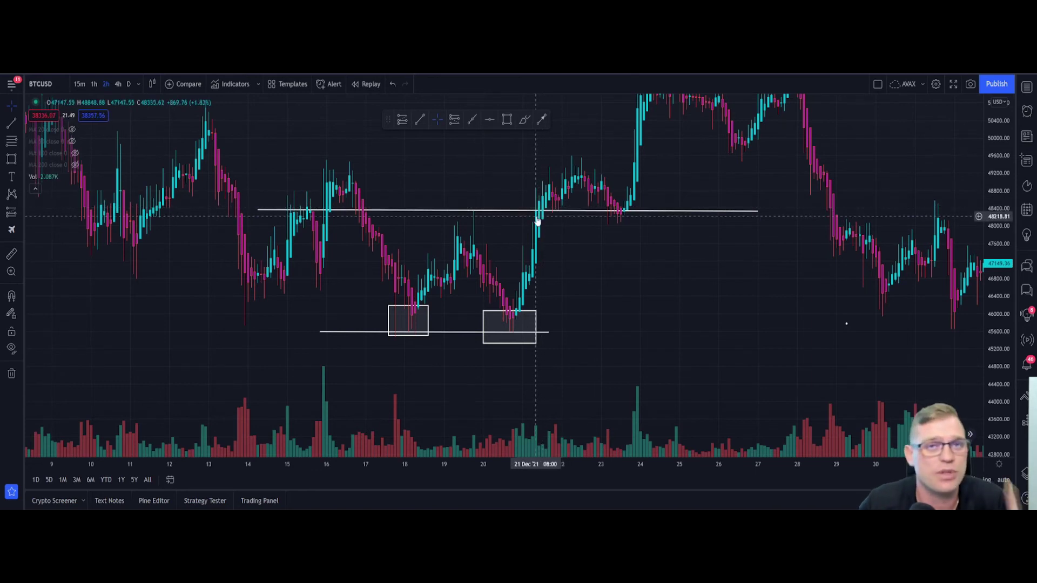
# Brush a circle on the middle peak, mark the neckline retest and rally, and underline both boxed bottoms with curves
pyautogui.click(524, 119)
pyautogui.moveTo(474, 206)
pyautogui.mouseDown()
pyautogui.moveTo(464, 212)
pyautogui.moveTo(484, 214)
pyautogui.moveTo(475, 206)
pyautogui.mouseUp()
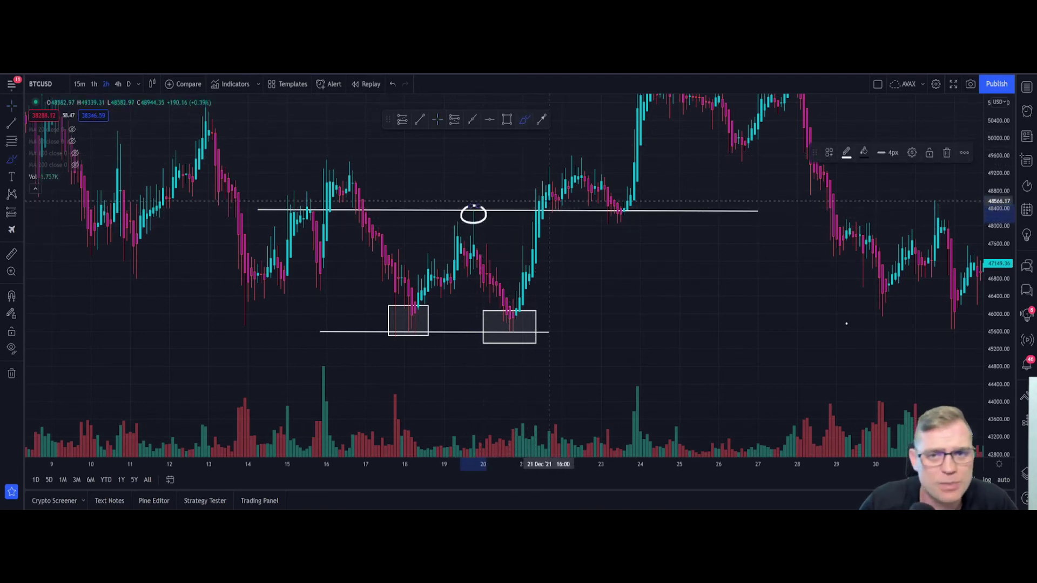
pyautogui.moveTo(543, 204)
pyautogui.mouseDown()
pyautogui.moveTo(582, 178)
pyautogui.moveTo(620, 208)
pyautogui.moveTo(605, 204)
pyautogui.moveTo(654, 115)
pyautogui.mouseUp()
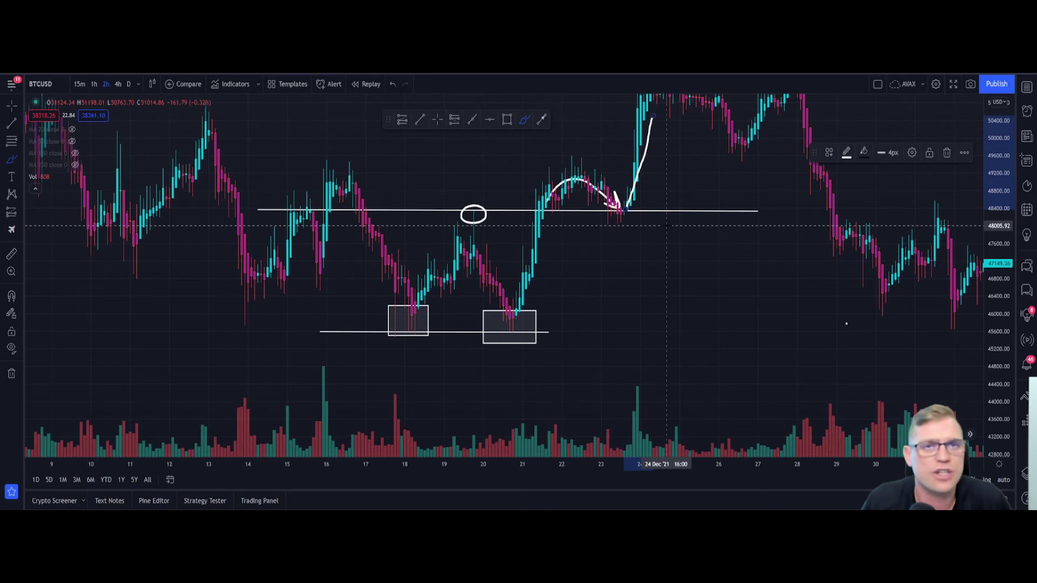
pyautogui.moveTo(670, 214); pyautogui.dragTo(644, 215)
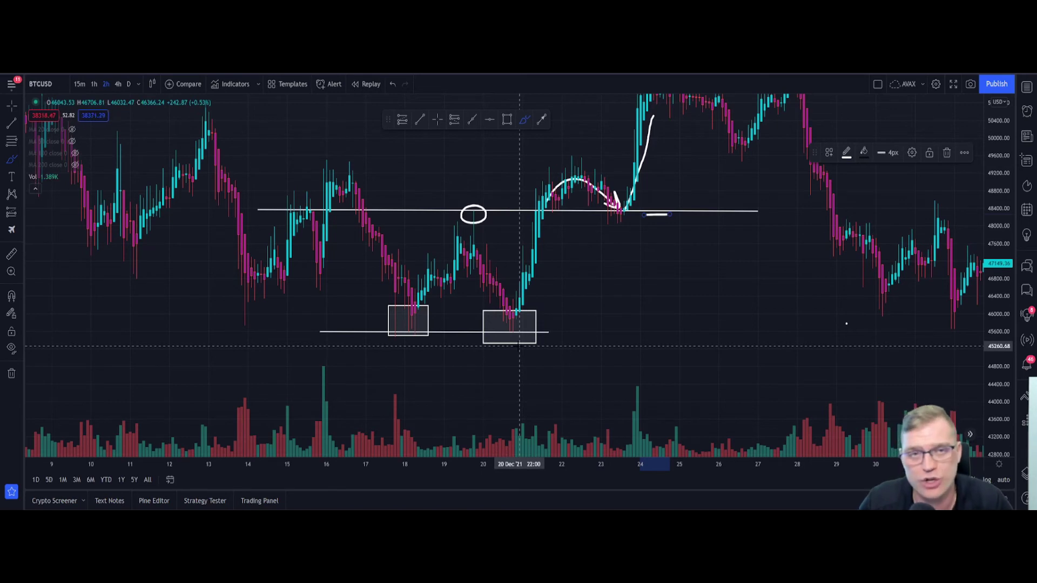
pyautogui.moveTo(480, 343); pyautogui.dragTo(552, 344)
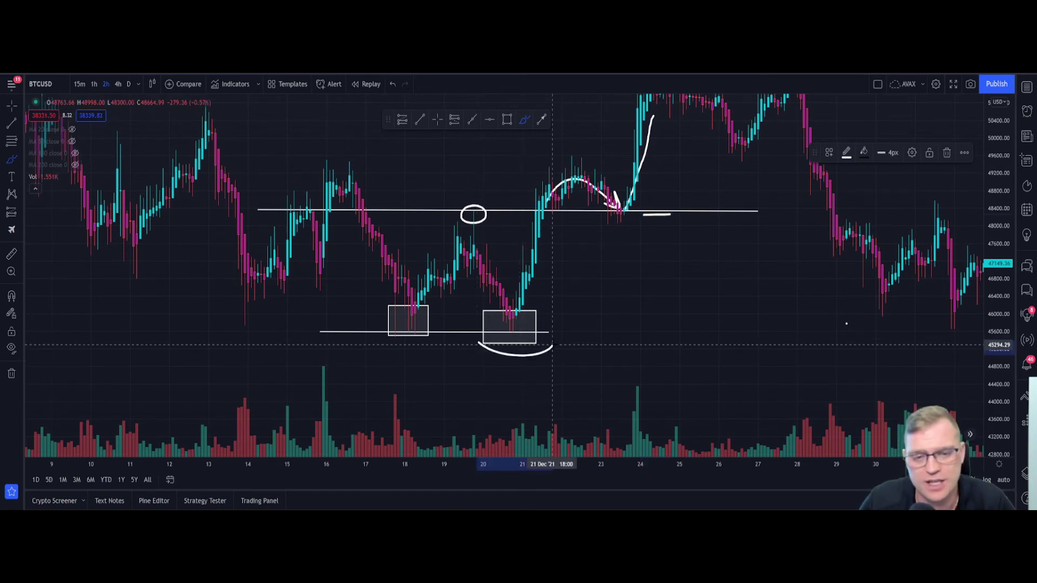
pyautogui.moveTo(380, 343); pyautogui.dragTo(443, 346)
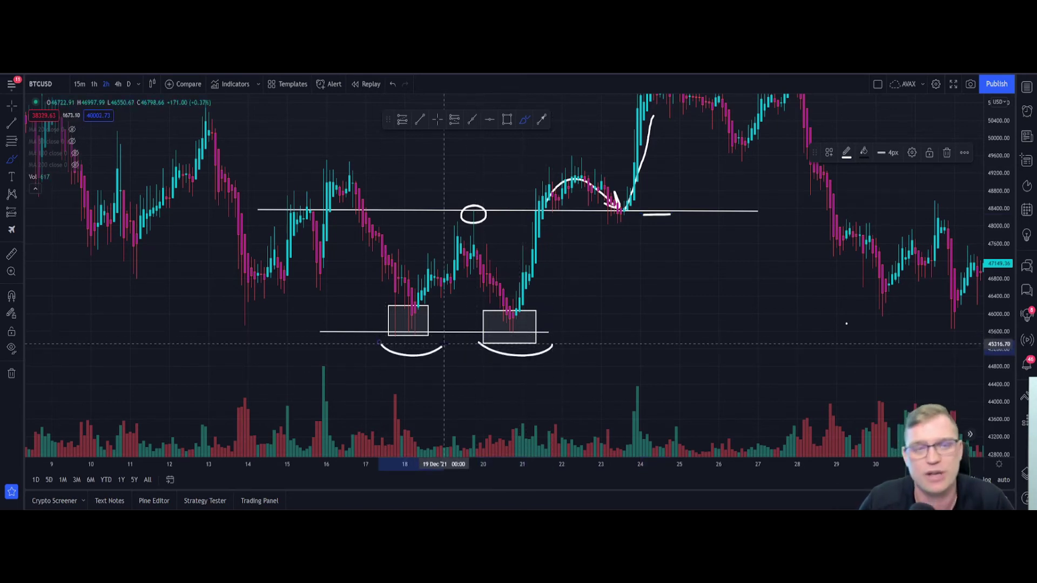
# Undo the brush annotations, leaving only the two rectangles, the support line and the neckline
pyautogui.hotkey('ctrl', 'z')
pyautogui.hotkey('ctrl', 'z')
pyautogui.hotkey('ctrl', 'z')
pyautogui.hotkey('ctrl', 'z')
pyautogui.hotkey('ctrl', 'z')
pyautogui.hotkey('ctrl', 'z')
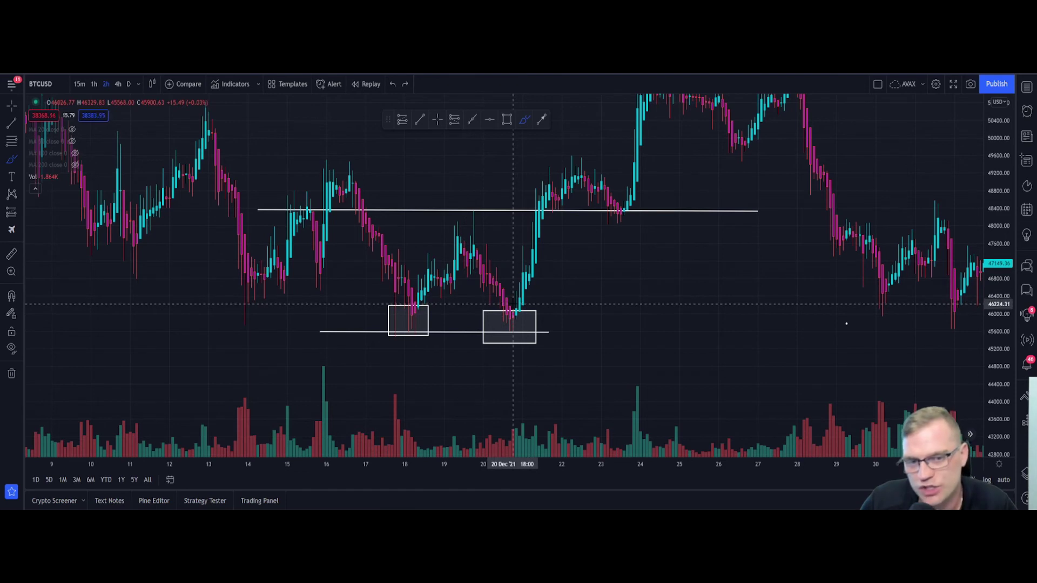
# Draw a vertical trend line from about 46,190 up to the neckline near 20 December, and move it onto the 23 December retest
pyautogui.click(420, 120)
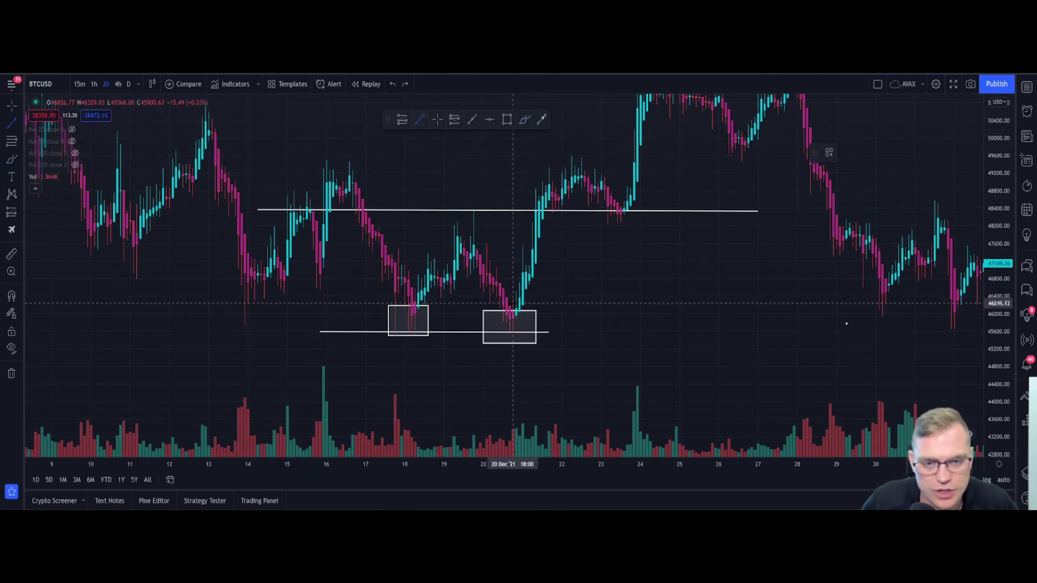
pyautogui.click(509, 306)
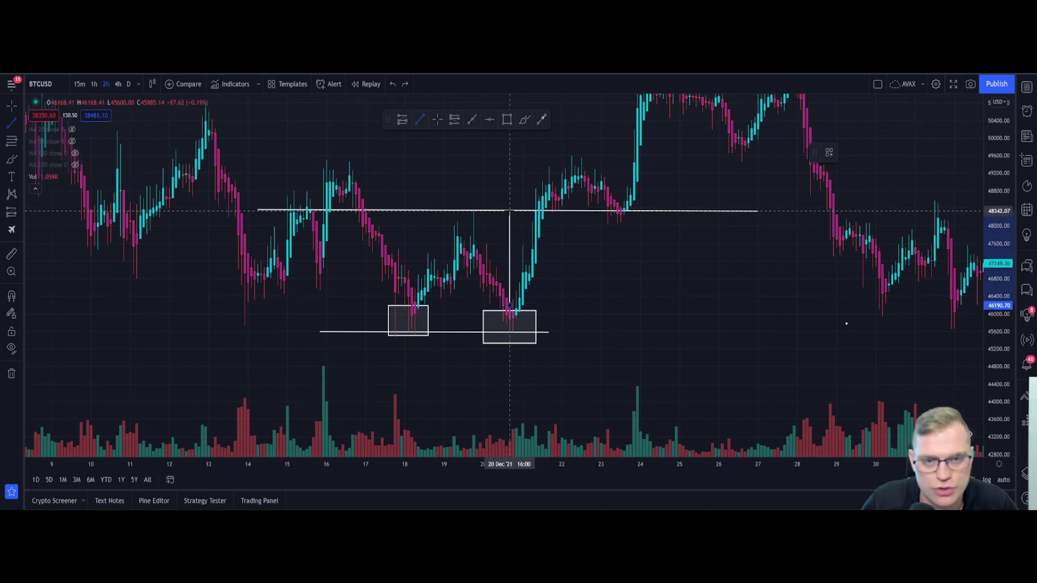
pyautogui.click(510, 211)
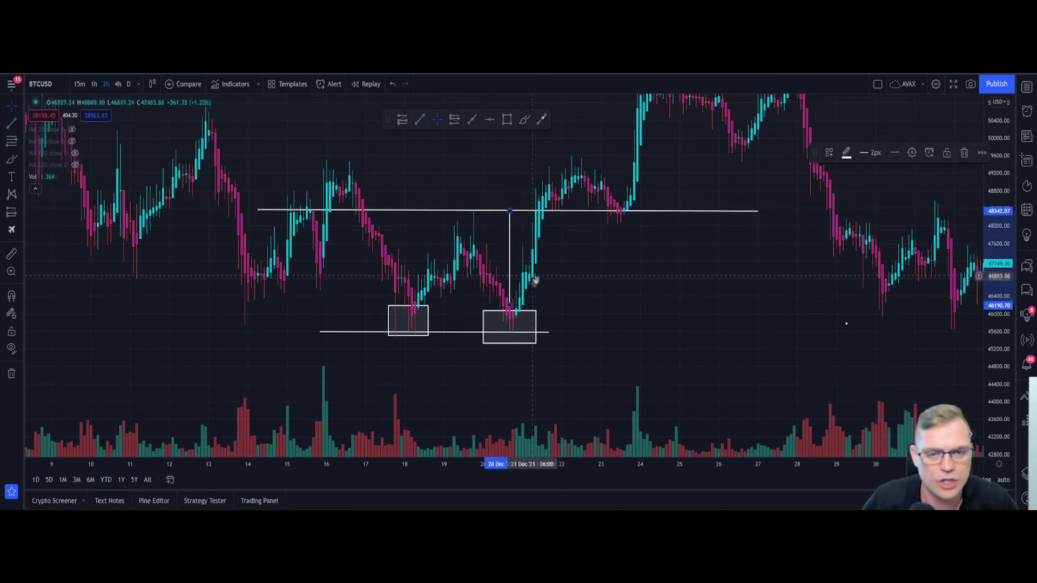
pyautogui.moveTo(511, 251); pyautogui.dragTo(630, 149)
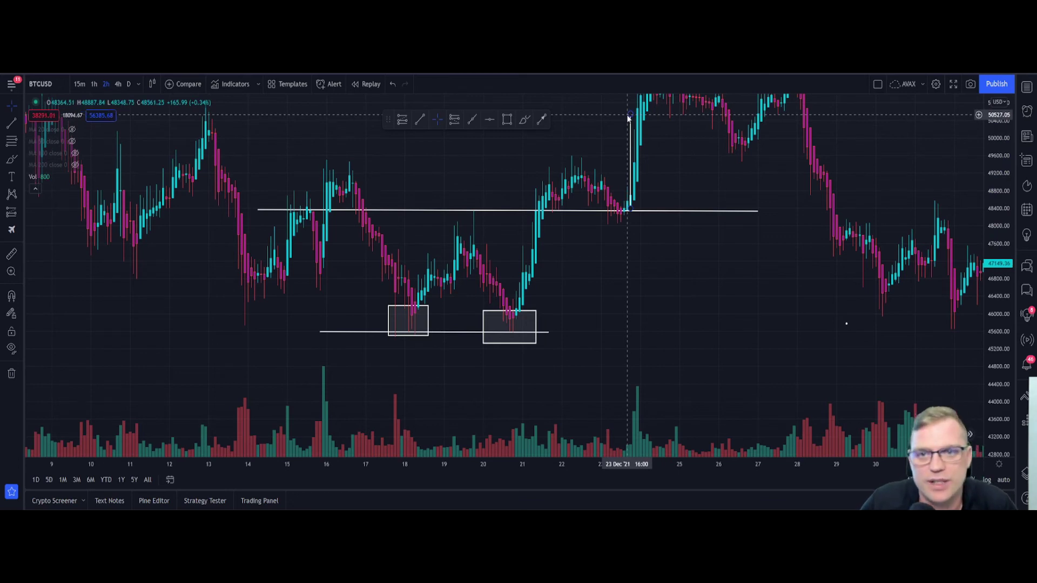
pyautogui.scroll(-5, 665, 162)
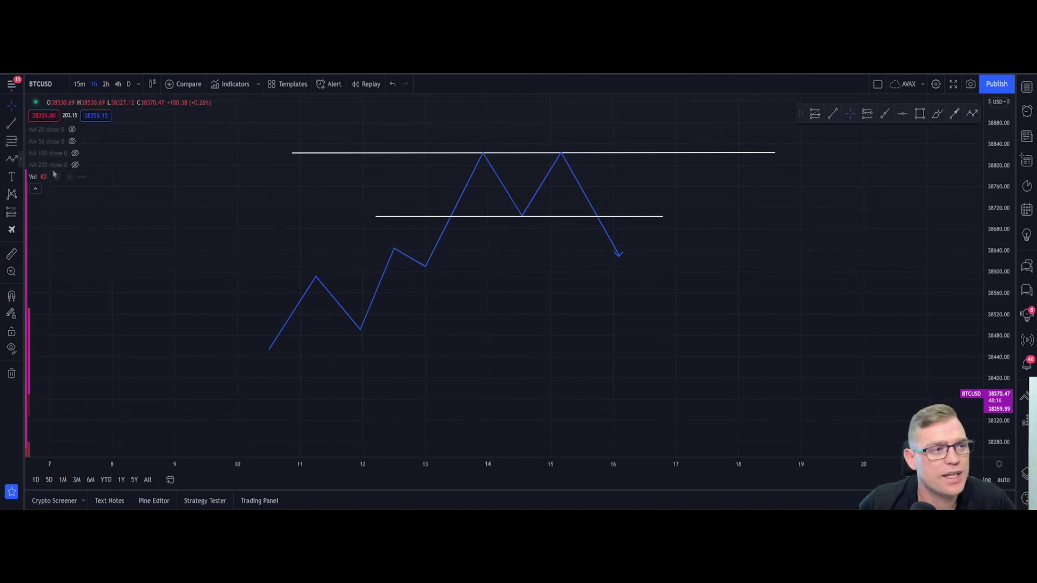
# Brush the rally over the double top schematic, circle both peaks and the middle trough, and mark the retest after the neckline break
pyautogui.click(937, 114)
pyautogui.moveTo(305, 321)
pyautogui.mouseDown()
pyautogui.moveTo(449, 244)
pyautogui.moveTo(486, 158)
pyautogui.moveTo(473, 161)
pyautogui.moveTo(481, 145)
pyautogui.moveTo(516, 212)
pyautogui.moveTo(527, 211)
pyautogui.moveTo(562, 151)
pyautogui.moveTo(549, 155)
pyautogui.moveTo(566, 148)
pyautogui.mouseUp()
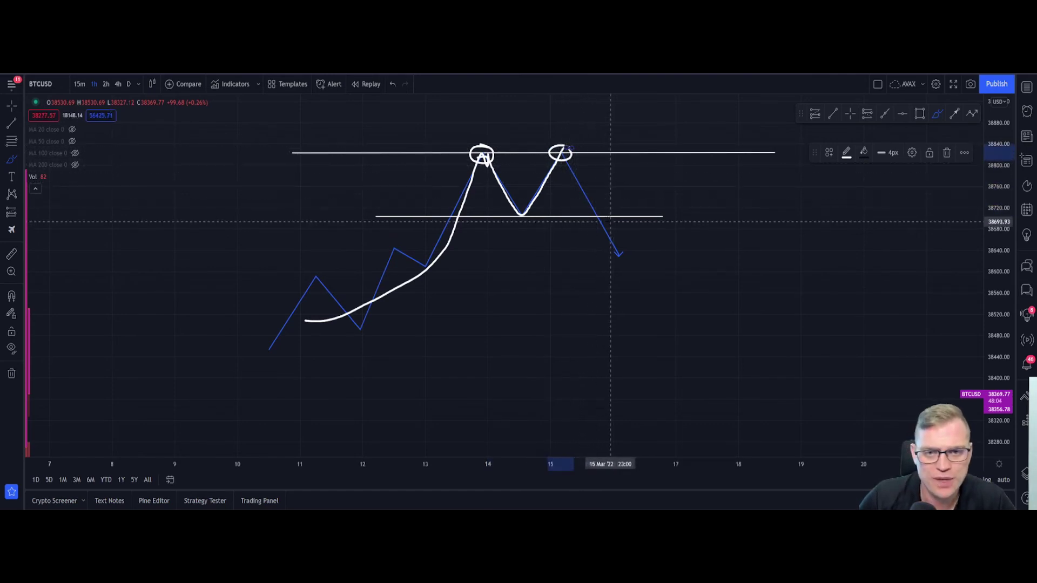
pyautogui.moveTo(530, 208)
pyautogui.mouseDown()
pyautogui.moveTo(516, 219)
pyautogui.moveTo(526, 209)
pyautogui.mouseUp()
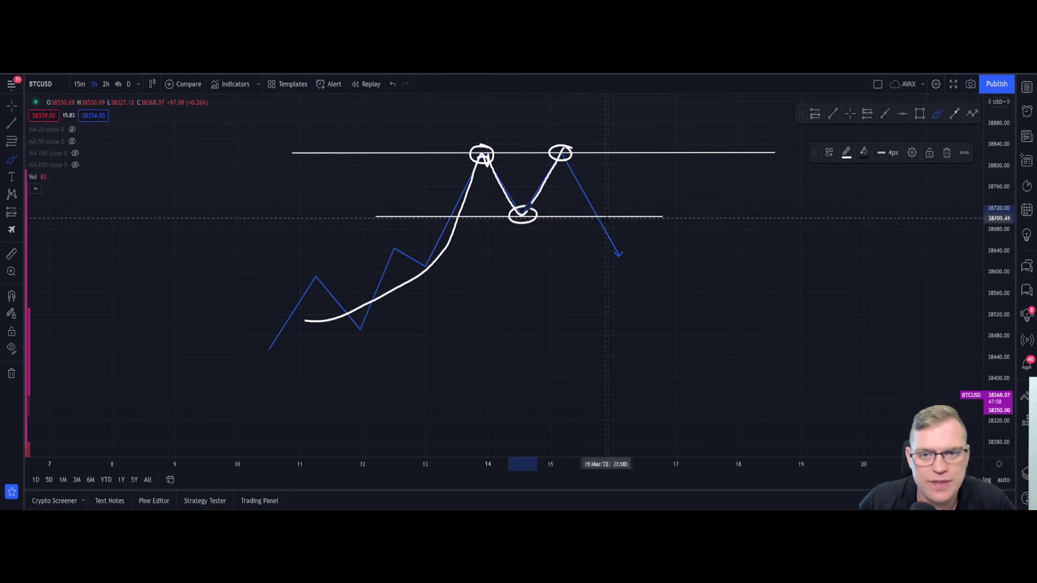
pyautogui.moveTo(619, 256)
pyautogui.mouseDown()
pyautogui.moveTo(641, 219)
pyautogui.moveTo(645, 237)
pyautogui.moveTo(618, 222)
pyautogui.mouseUp()
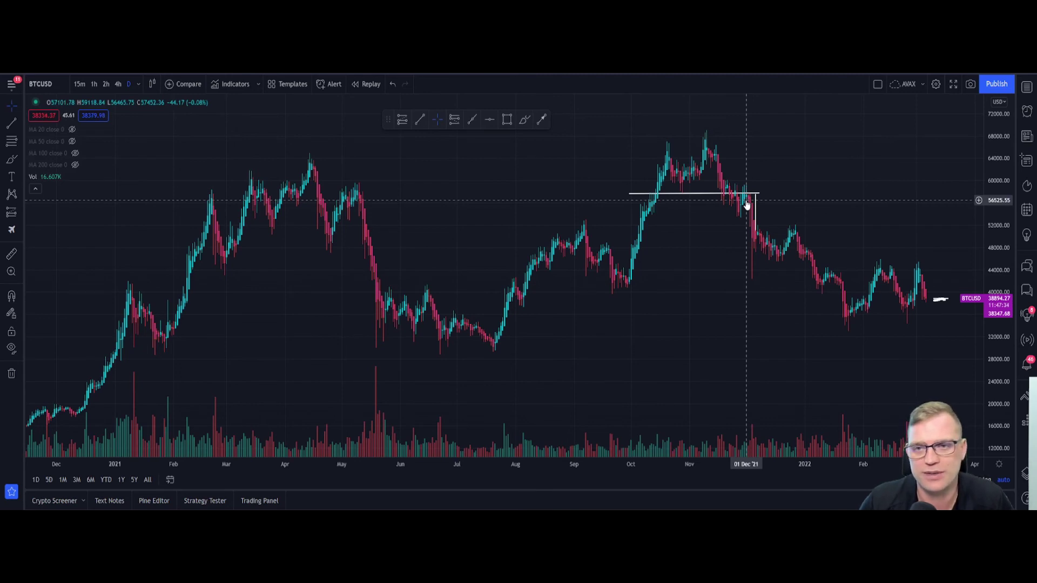
# Brush circles around the October and November 2021 peaks on the daily chart, and undo the extra mark at the trough between them
pyautogui.click(11, 163)
pyautogui.moveTo(709, 130)
pyautogui.mouseDown()
pyautogui.moveTo(712, 141)
pyautogui.moveTo(708, 130)
pyautogui.mouseUp()
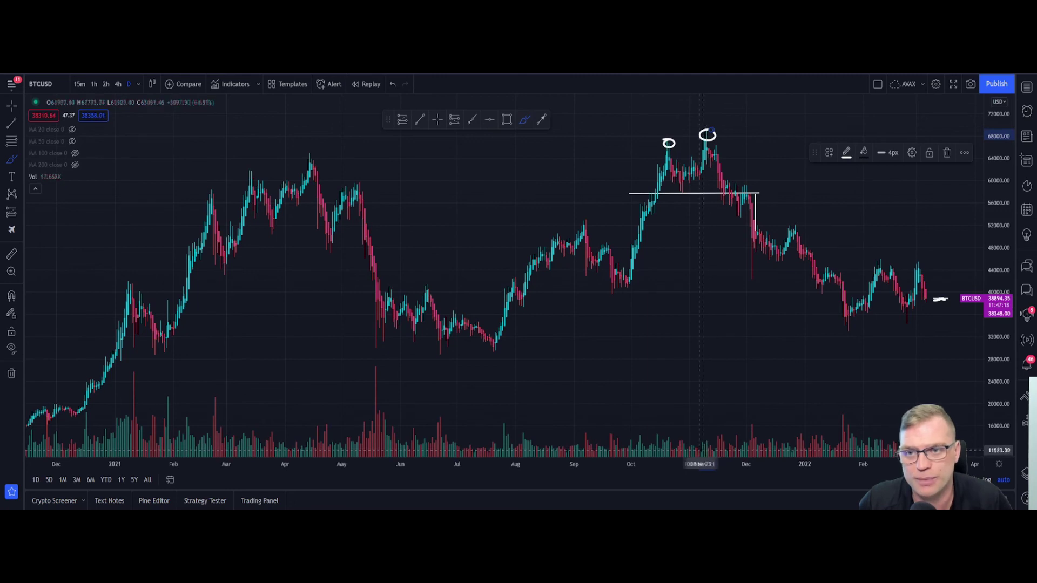
pyautogui.moveTo(689, 194)
pyautogui.mouseDown()
pyautogui.moveTo(677, 189)
pyautogui.moveTo(686, 189)
pyautogui.mouseUp()
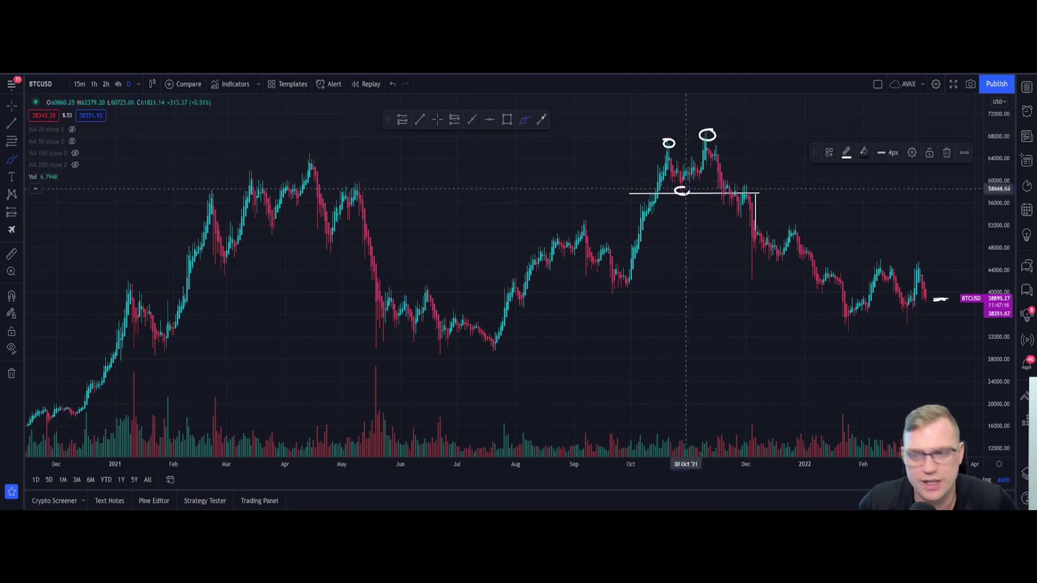
pyautogui.hotkey('ctrl', 'z')
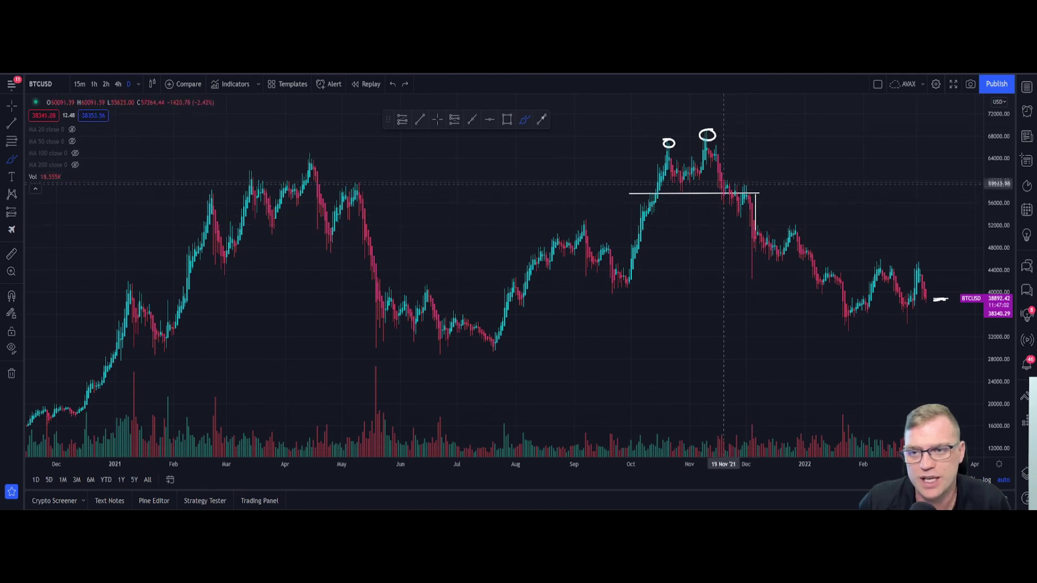
# Brush the neckline break, retest and drop from mid-November with a level near 51,000, and undo these marks
pyautogui.moveTo(717, 174)
pyautogui.mouseDown()
pyautogui.moveTo(740, 204)
pyautogui.moveTo(747, 193)
pyautogui.mouseUp()
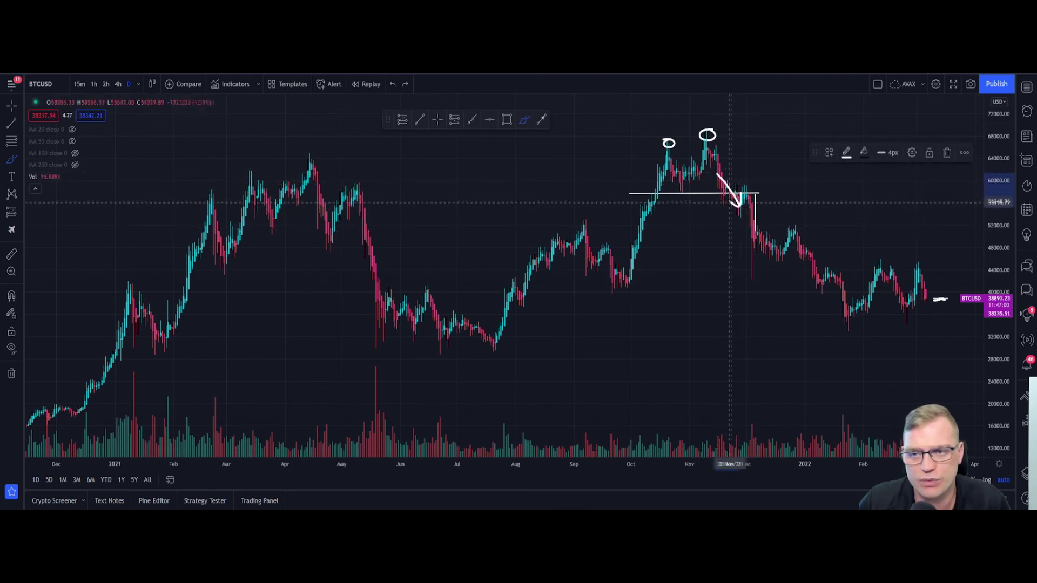
pyautogui.moveTo(748, 230); pyautogui.dragTo(787, 227)
pyautogui.hotkey('alt', 'h')
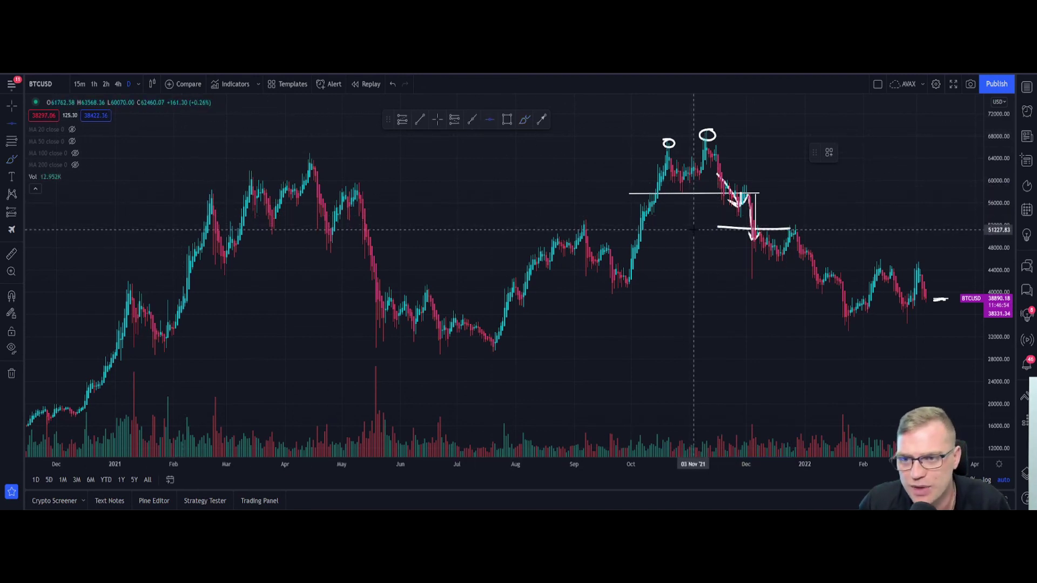
pyautogui.hotkey('ctrl', 'z')
pyautogui.hotkey('ctrl', 'z')
pyautogui.hotkey('ctrl', 'z')
pyautogui.hotkey('ctrl', 'z')
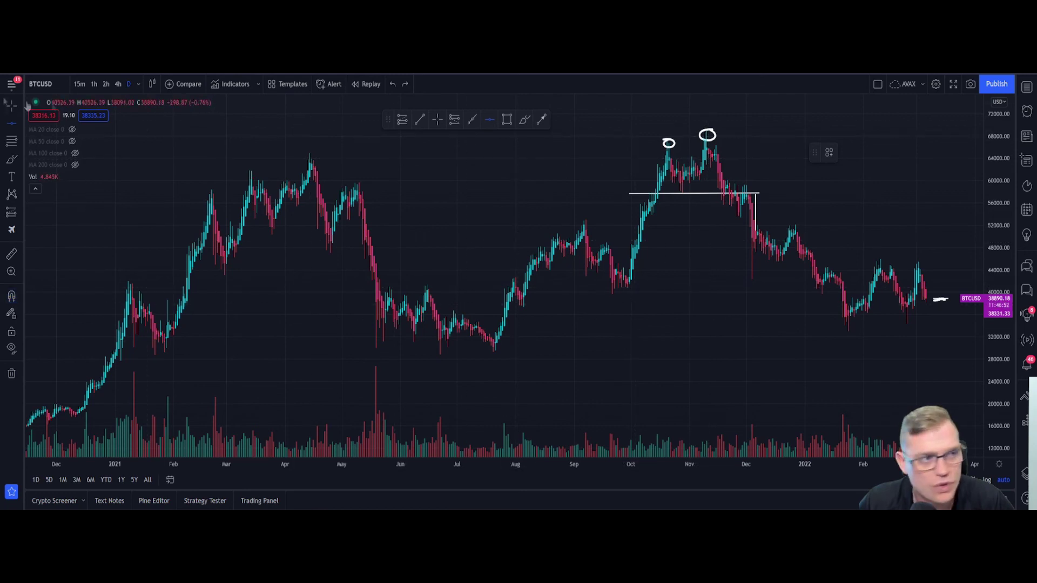
# Add a horizontal line at about 51,140, and brush circles around its touches in early and late March, late April and September 2021
pyautogui.click(7, 125)
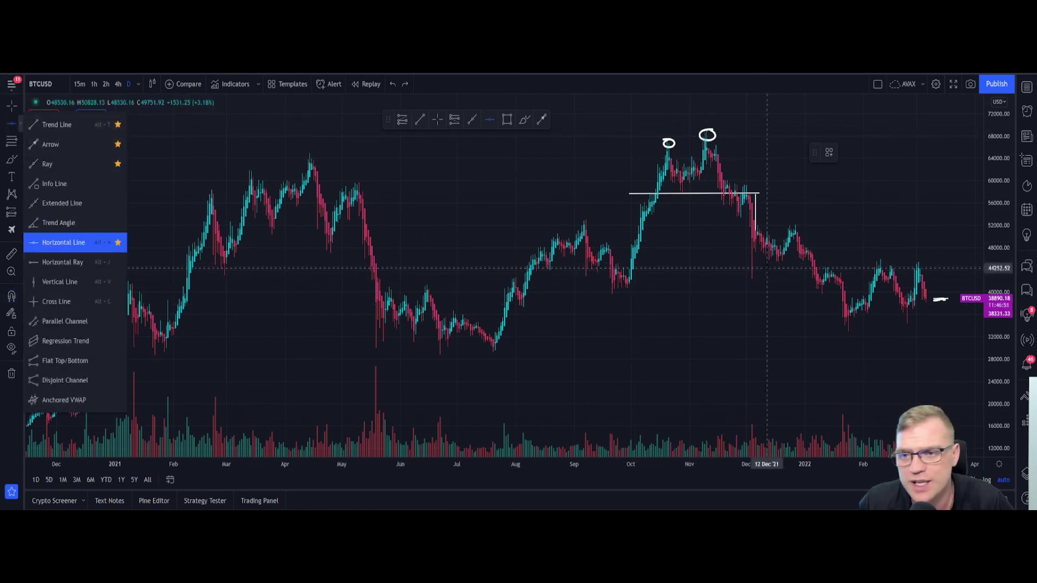
pyautogui.click(747, 231)
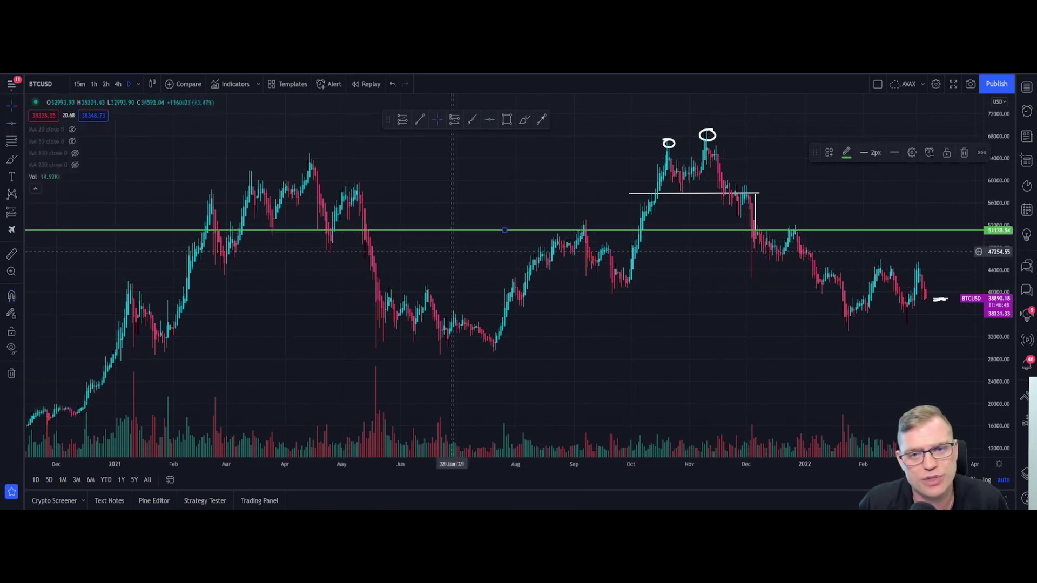
pyautogui.click(11, 159)
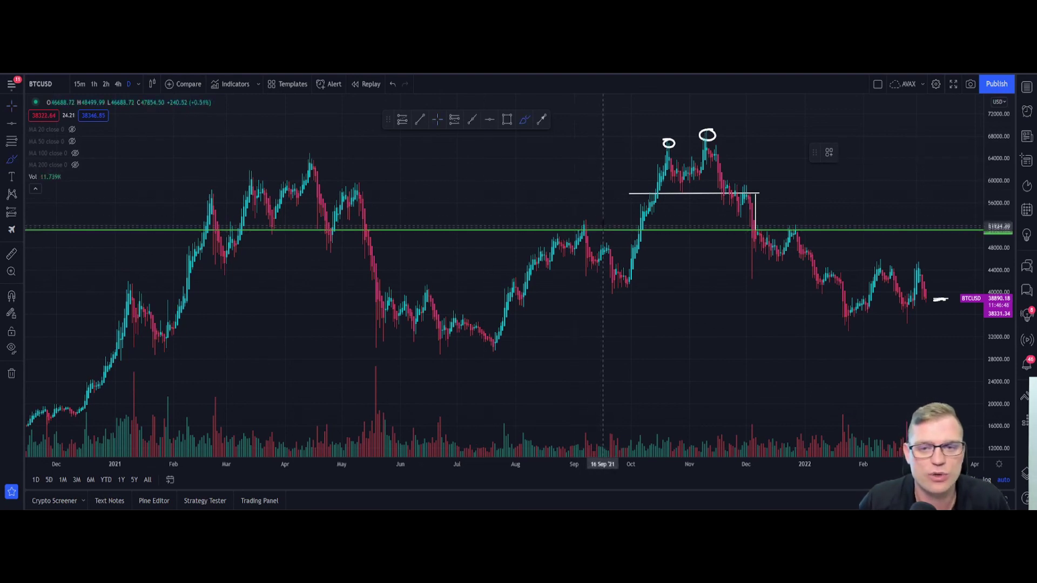
pyautogui.moveTo(604, 226); pyautogui.dragTo(594, 219)
pyautogui.moveTo(328, 223)
pyautogui.mouseDown()
pyautogui.moveTo(235, 231)
pyautogui.moveTo(230, 219)
pyautogui.mouseUp()
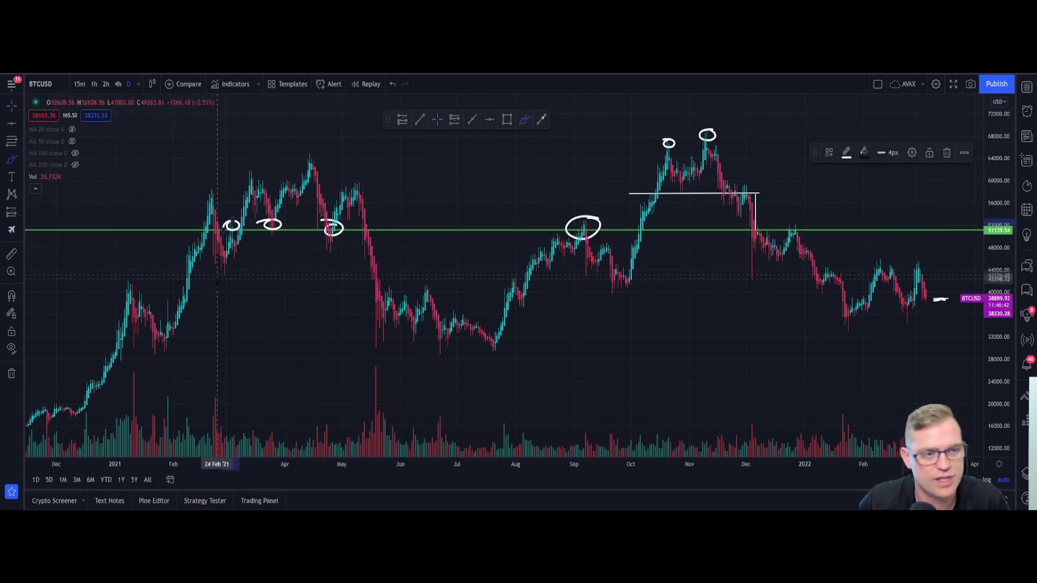